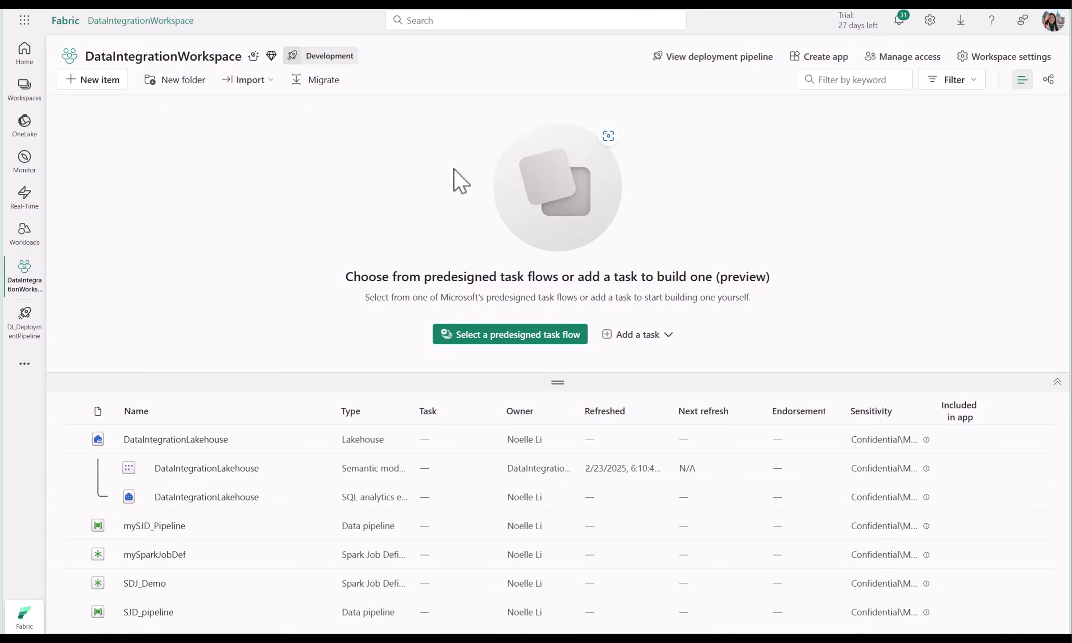
Start a new variable library in DataIntegrationWorkspace, accepting the free trial, and name it myVariableLibrary.
click(84, 81)
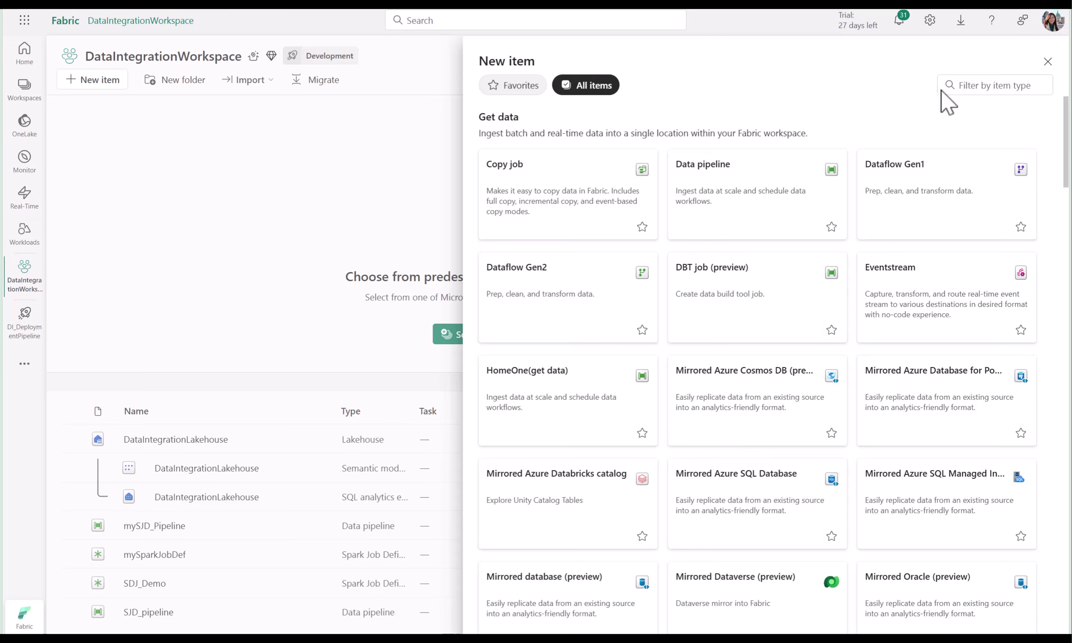
click(977, 85)
text(Var)
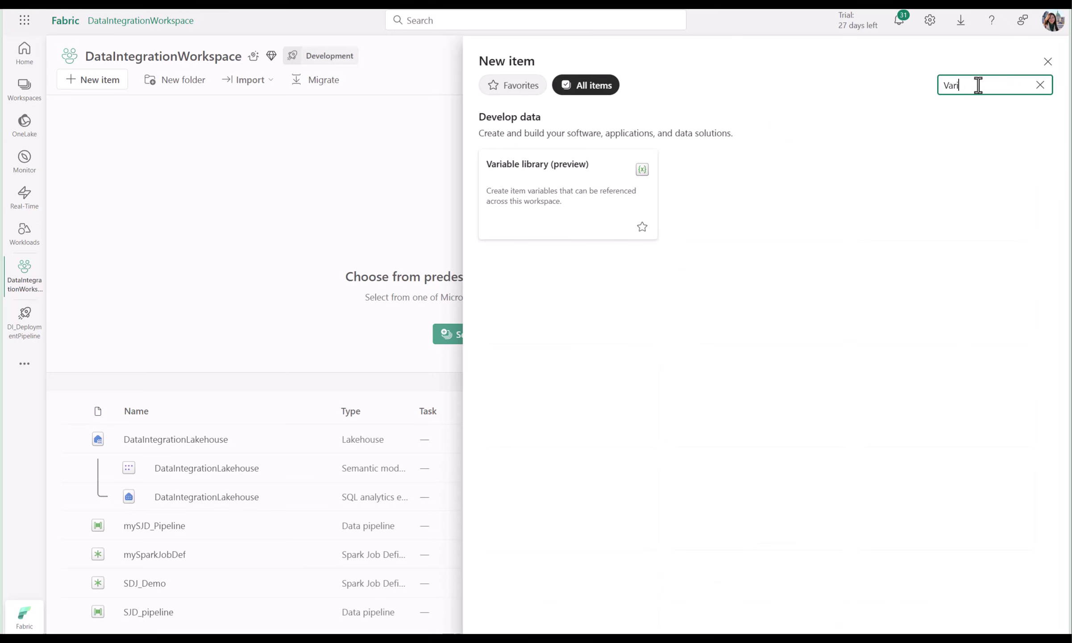
text(i)
click(568, 226)
click(641, 375)
click(678, 381)
click(427, 321)
text(myVariableLibrary)
Create the library and add a String variable named myLakehouse.
click(617, 362)
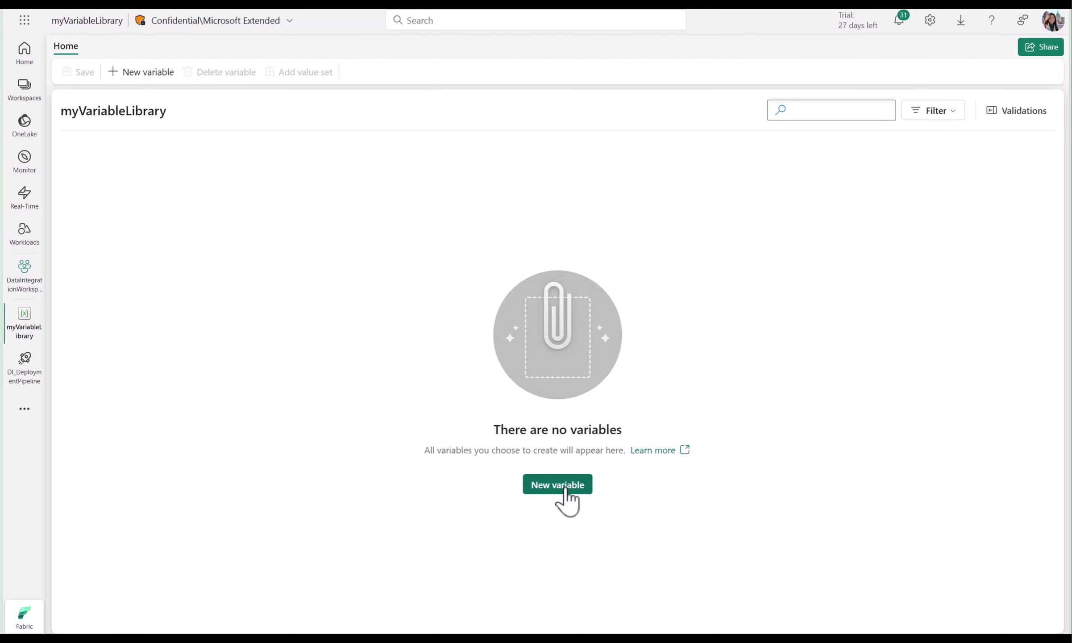
click(557, 484)
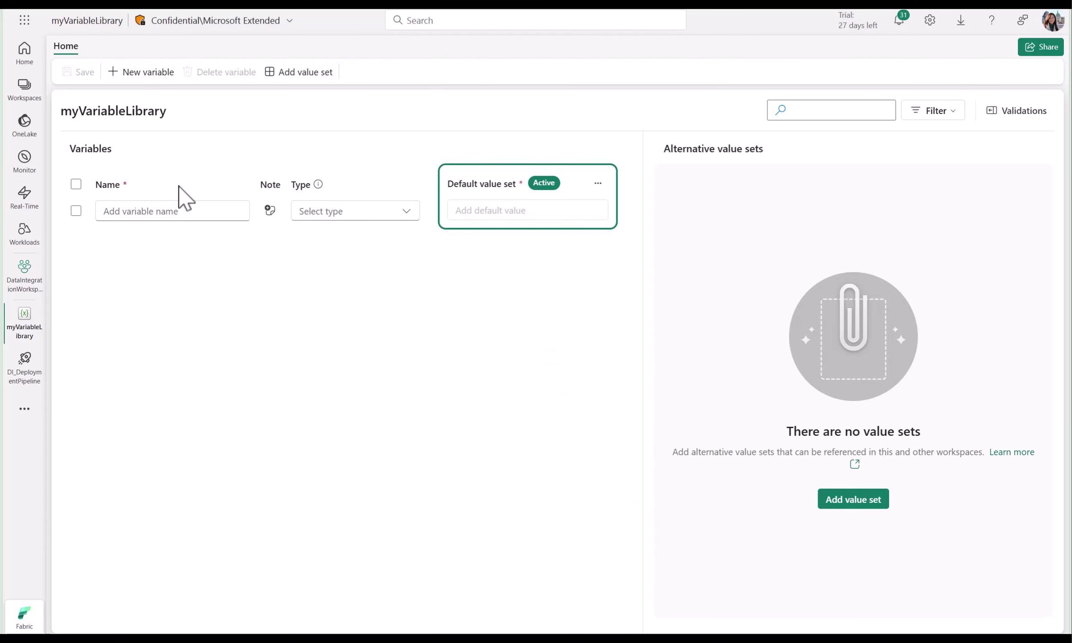
text(myLakehouse)
click(321, 226)
click(344, 213)
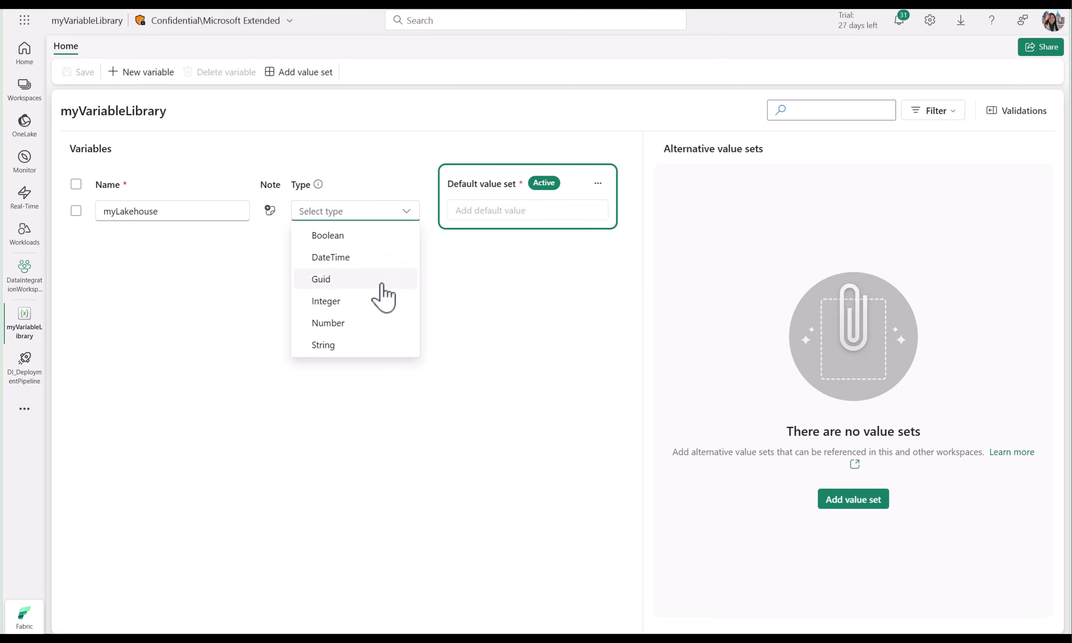
click(391, 344)
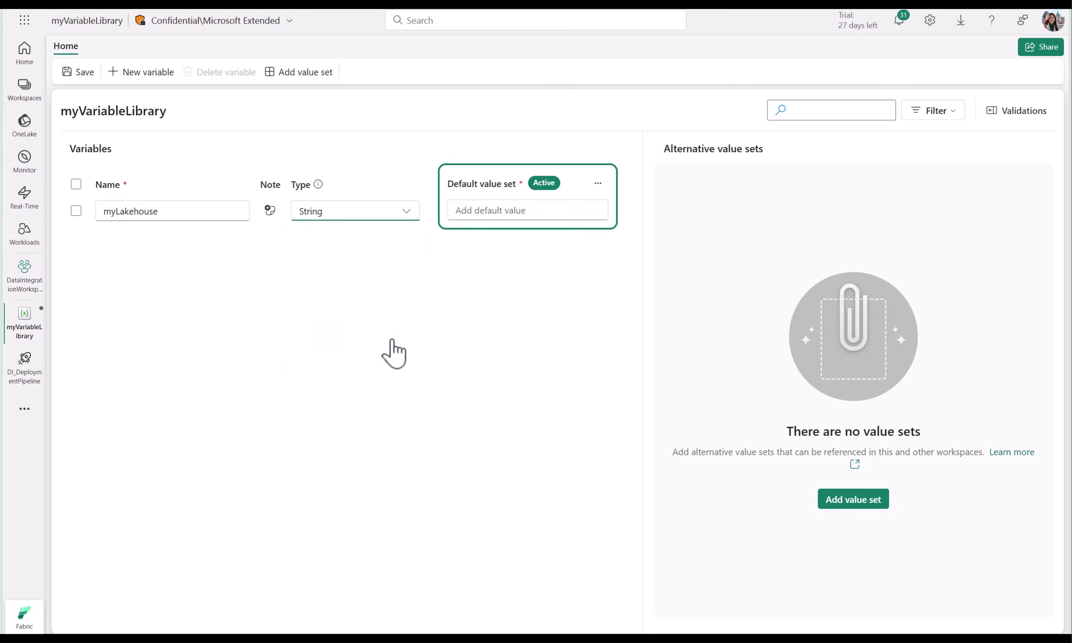
Note myLakehouse as 'Lakehouse artifact ID' and paste the lakehouse GUID as its default value.
click(269, 211)
text(Lakehouse artifact ID)
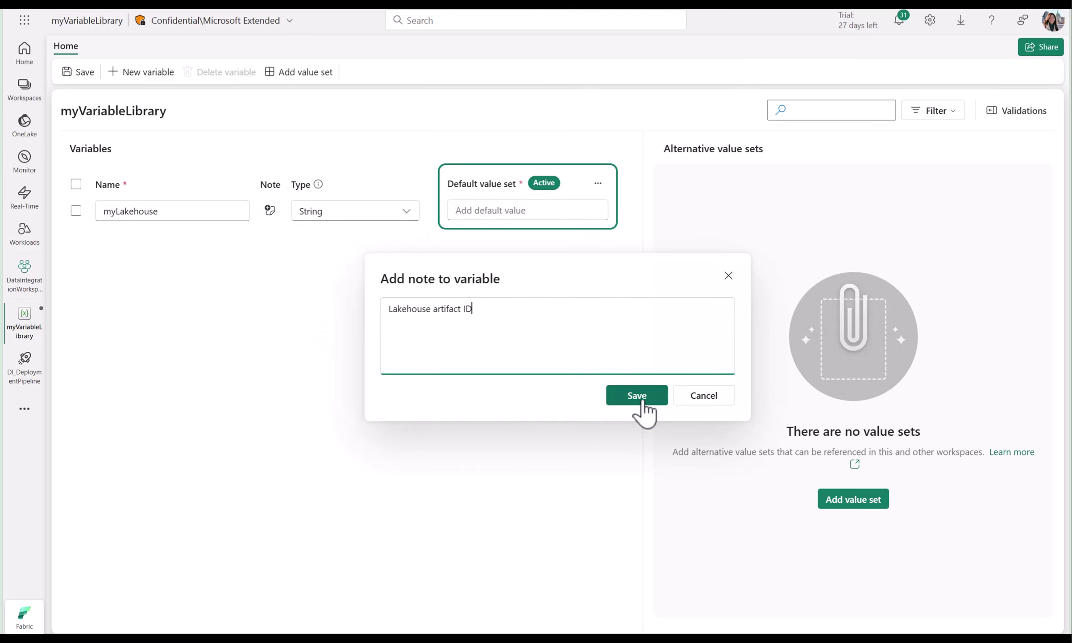
click(638, 398)
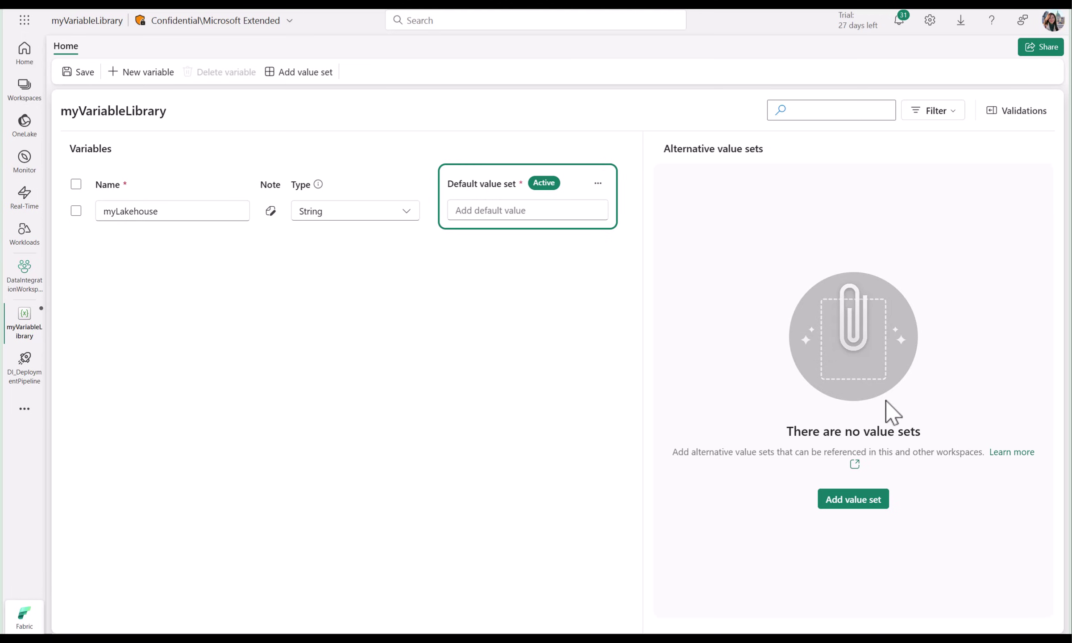
click(491, 211)
text(1e775252-043f-4d00-8e89-ed02215ca567)
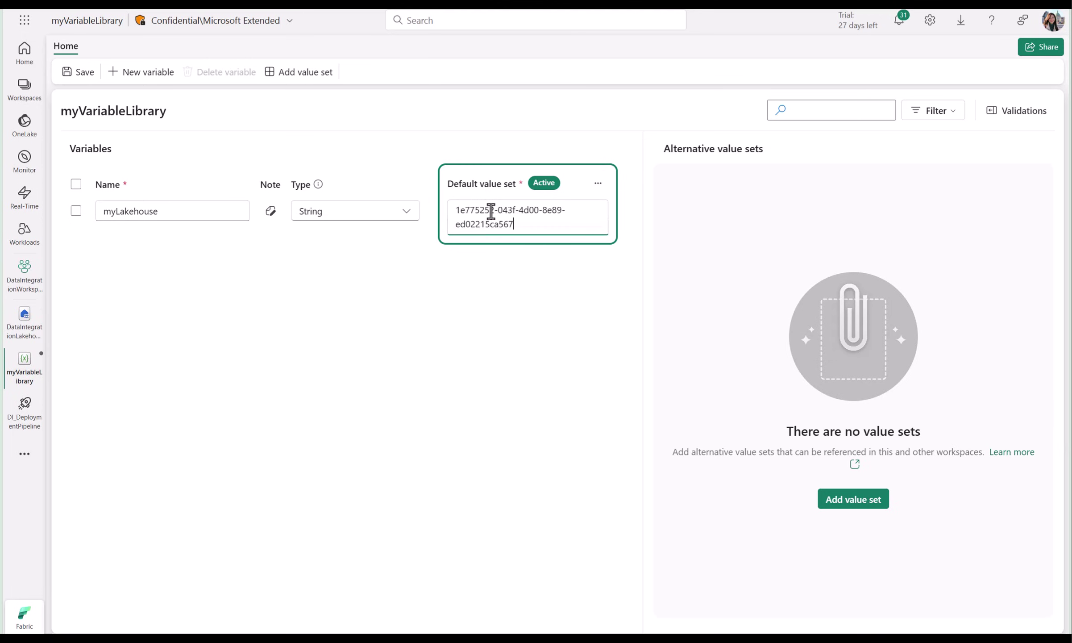
Add Test and Prod value sets, then paste the Test lakehouse GUID as Test's myLakehouse value.
click(874, 520)
click(573, 338)
text(Test)
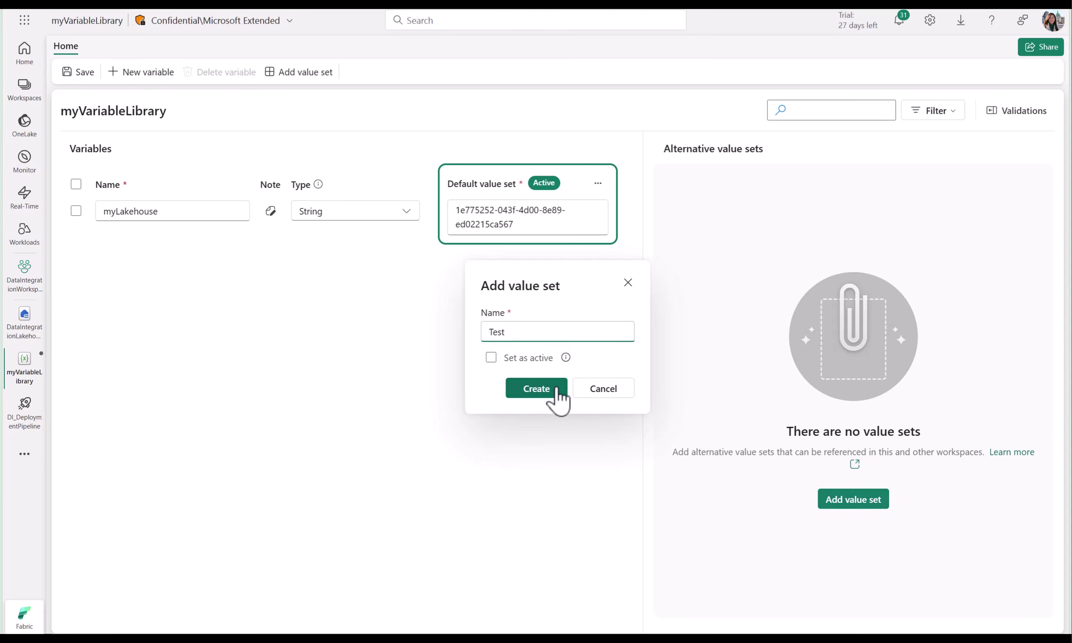
click(541, 391)
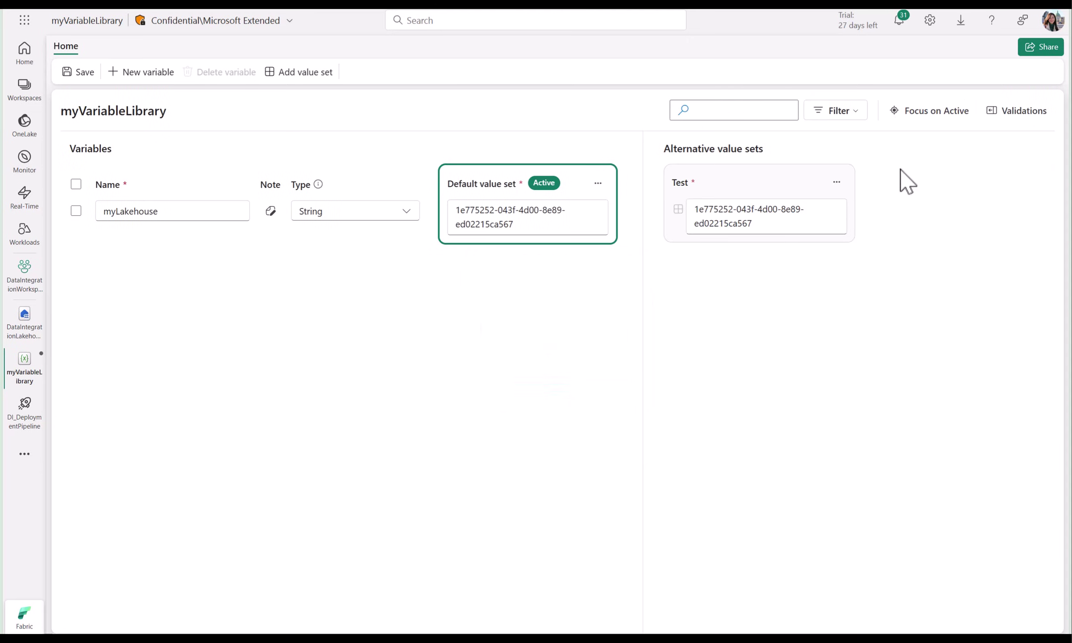
click(283, 73)
click(533, 338)
text(Prod)
click(547, 393)
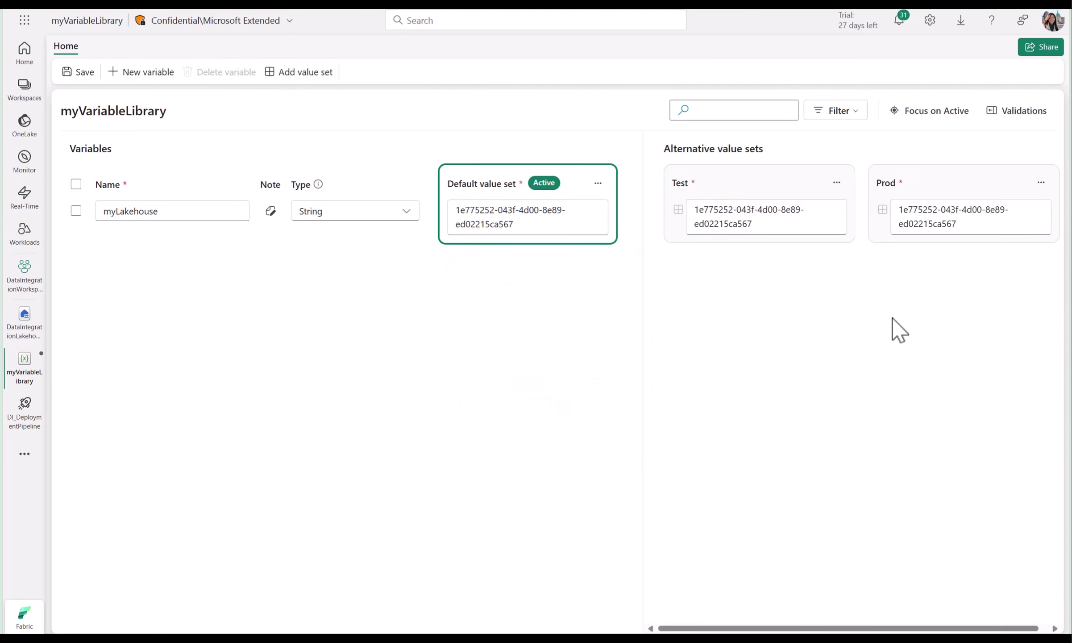
drag(786, 228, 709, 212)
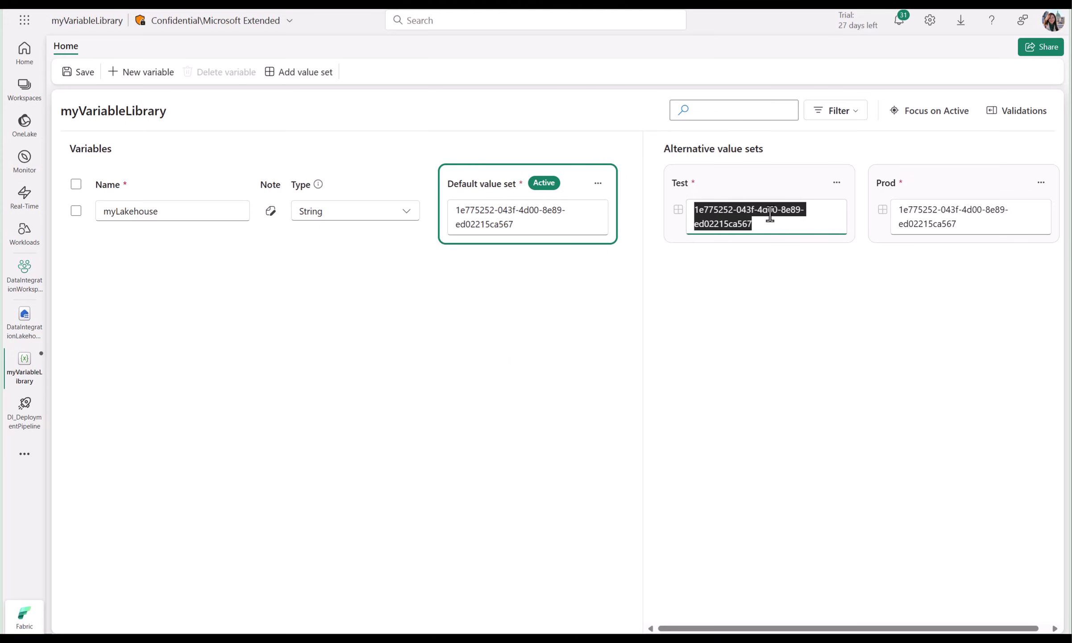
text(45f6e2e3-db5c-4e5d-8773-8727cb0b91cd)
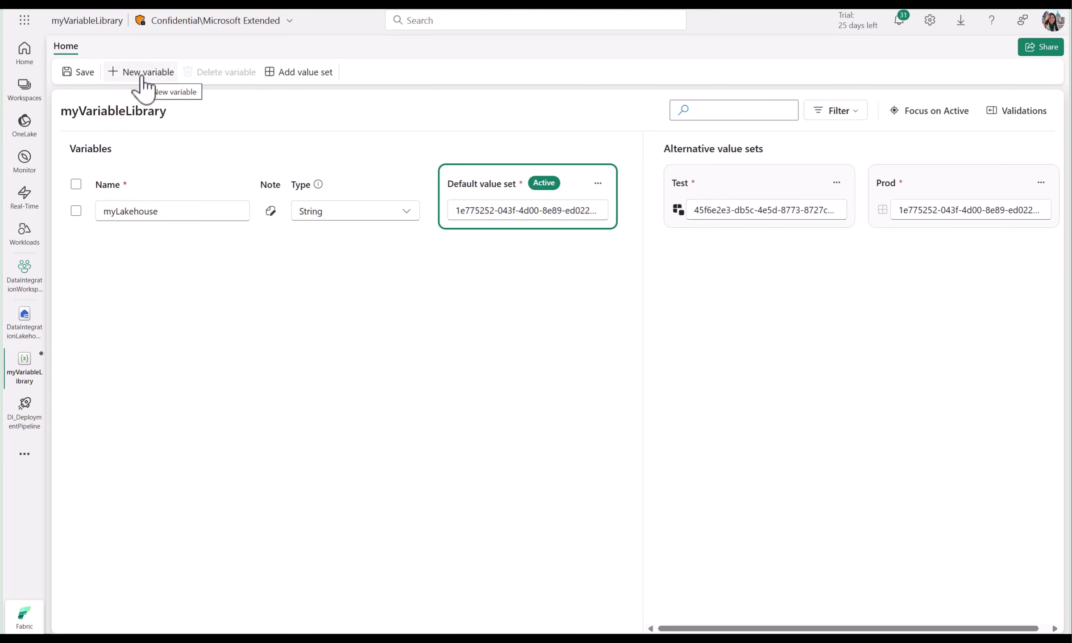
Add String variable FileName with default value RetailSales.csv.
click(139, 75)
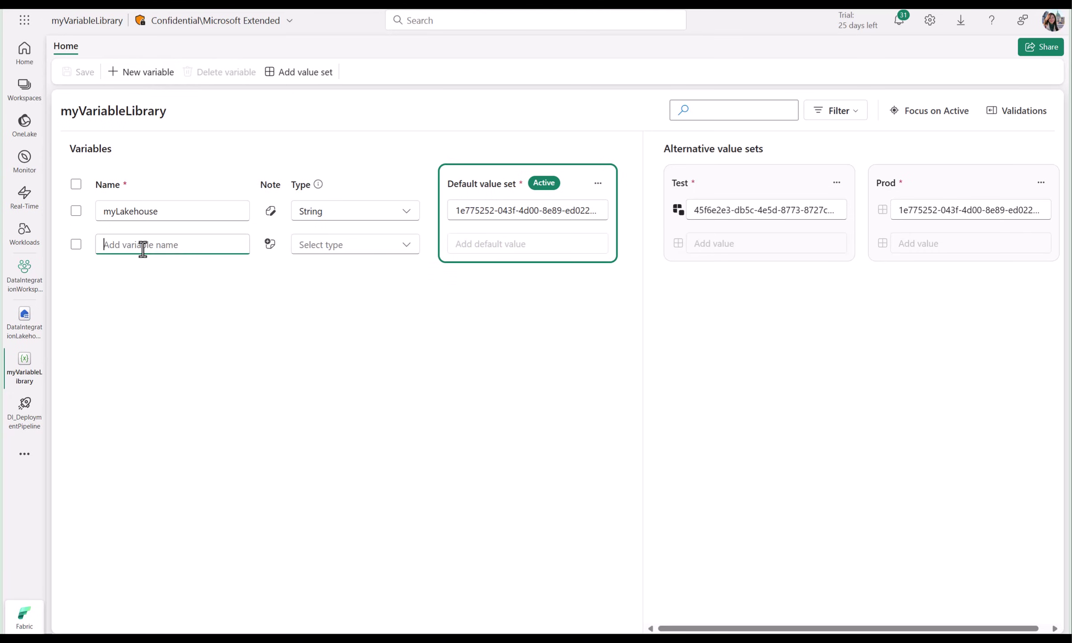
text(FileName)
click(344, 252)
click(341, 384)
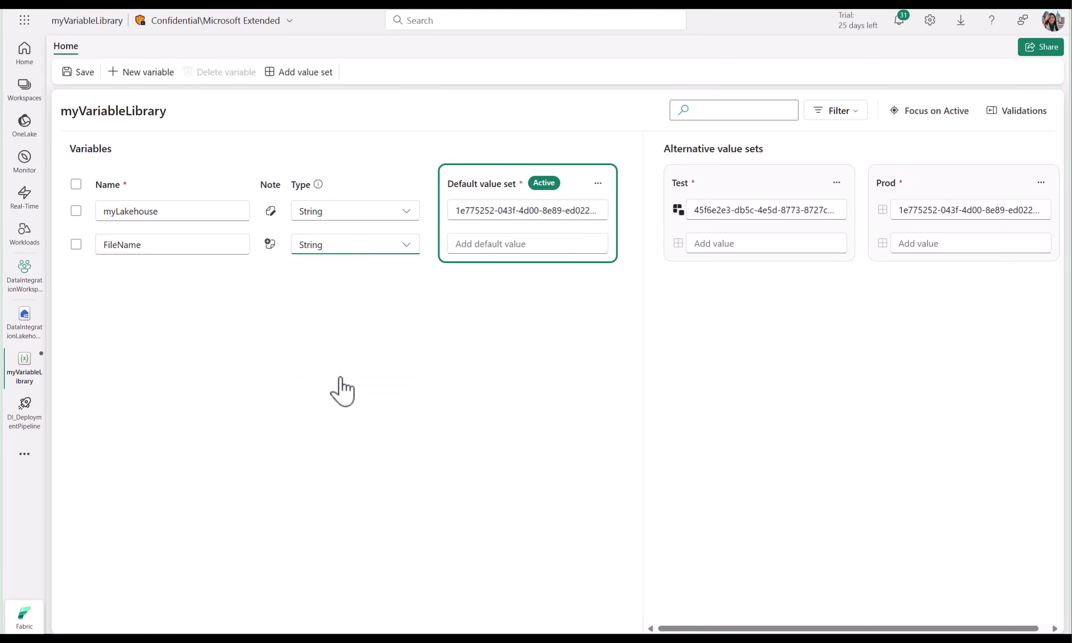
click(524, 243)
text(RetailSales.csv)
click(536, 407)
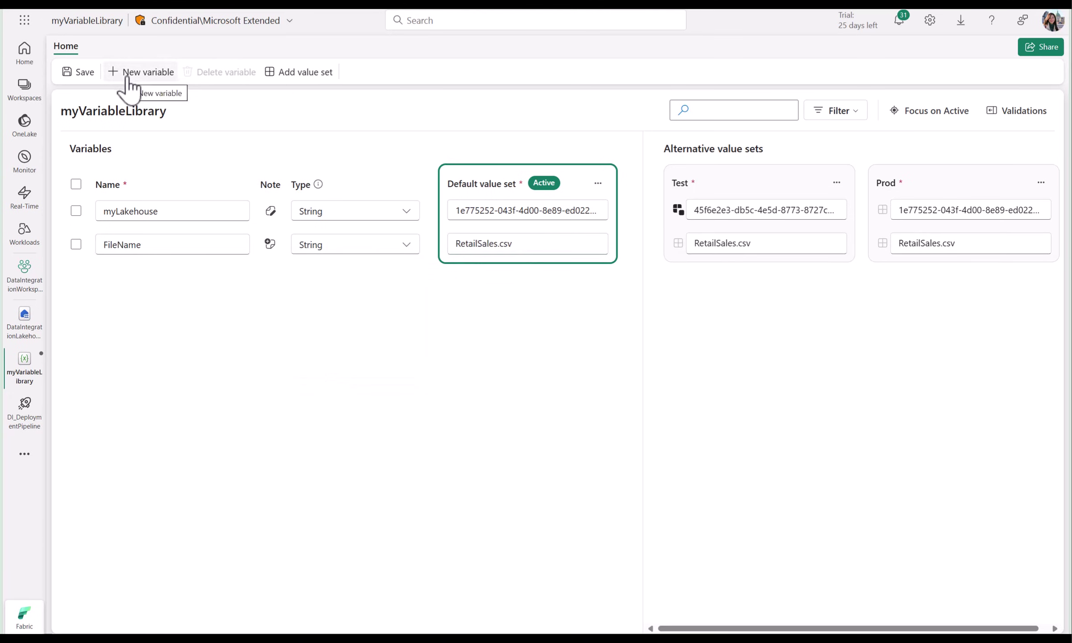
Add String variable FolderName: default variablelibrary, Test variablelibrarytest, Prod variablelibraryprod.
click(134, 72)
text(FolderName)
click(333, 278)
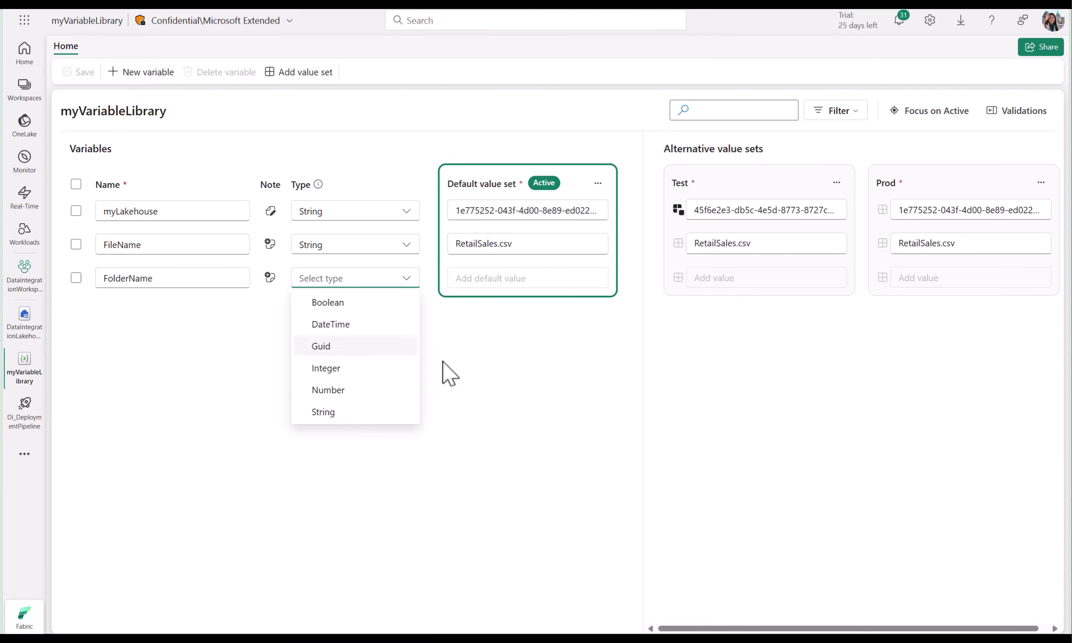
click(323, 411)
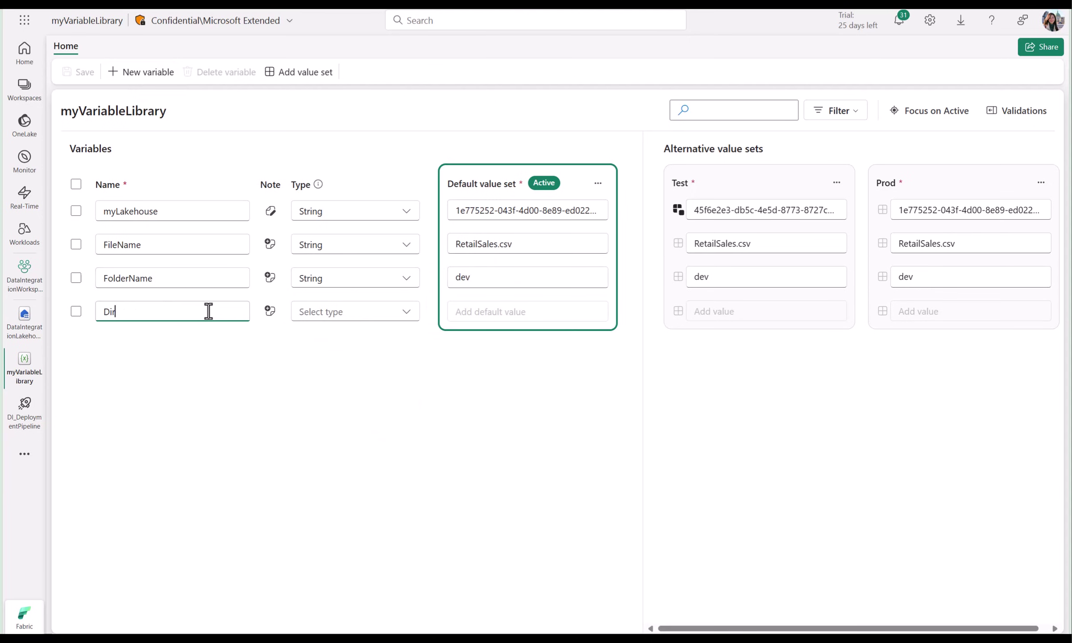
click(457, 276)
text(variablelibrary)
click(694, 276)
text(variablelibrarytest)
click(898, 277)
text(variablelibraryprod)
Make Directory a String variable with values dev, test and prod.
click(353, 311)
click(323, 445)
click(558, 311)
text(dev)
click(839, 310)
text(test)
key(Tab)
text(prod)
click(140, 72)
Add String variable LakehouseTable with values devTable, testTable and prodTable.
click(179, 347)
text(LakehouseTable)
click(352, 345)
click(323, 478)
click(527, 345)
text(devTable)
click(703, 344)
text(testTable)
click(896, 346)
text(prodTable)
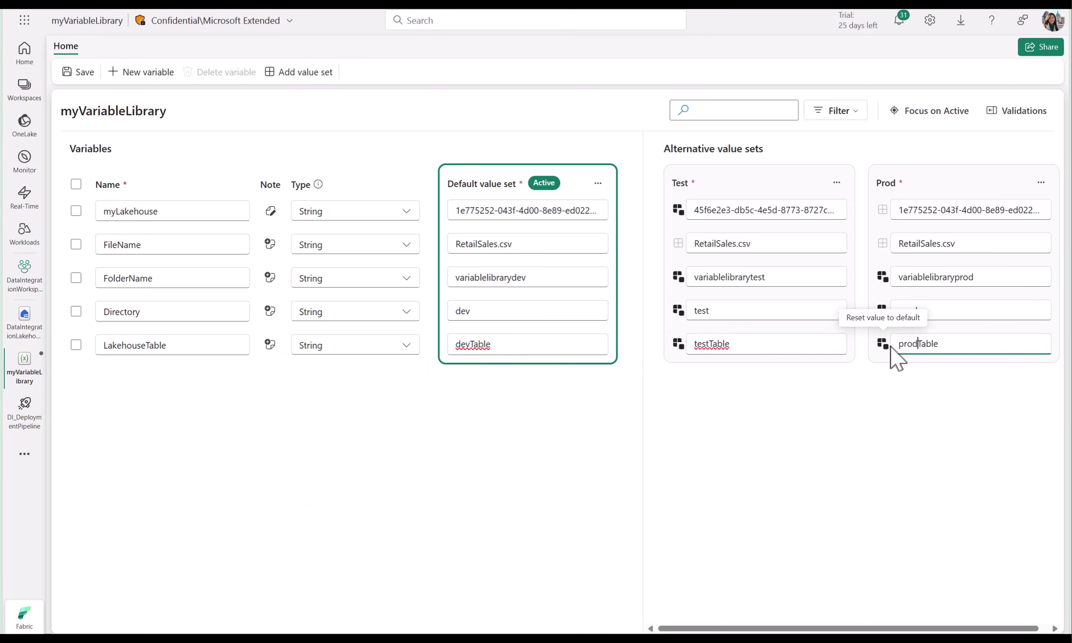
click(848, 449)
Add Integer variable myInt with values 3, 6 and 9, then save the library.
click(141, 72)
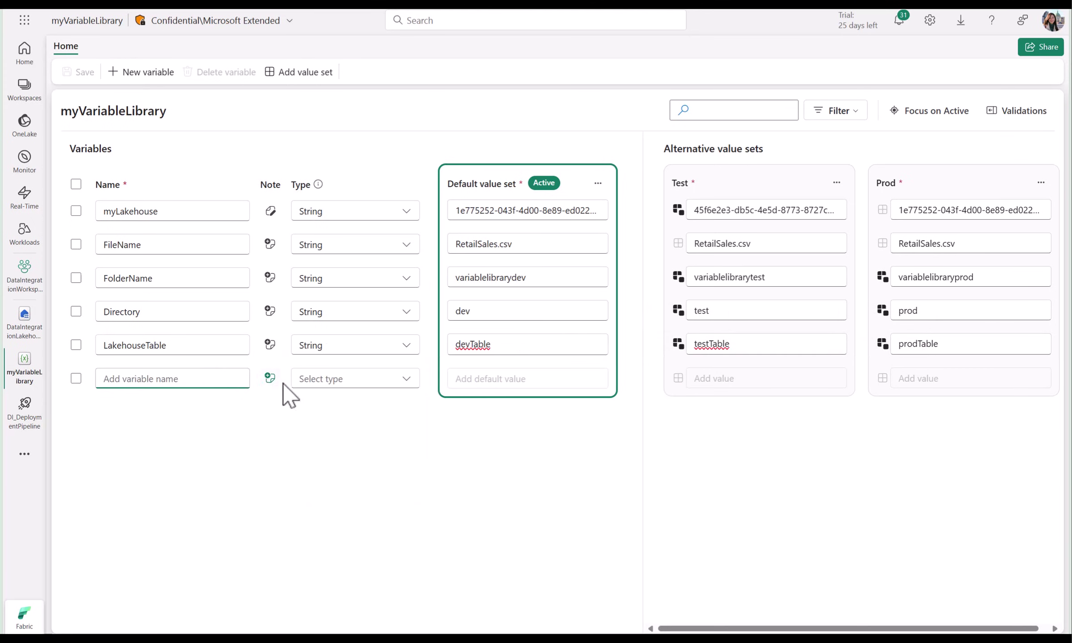
text(myInt)
click(353, 383)
click(326, 468)
click(515, 378)
text(3)
click(714, 377)
key(BackSpace)
text(6)
click(902, 377)
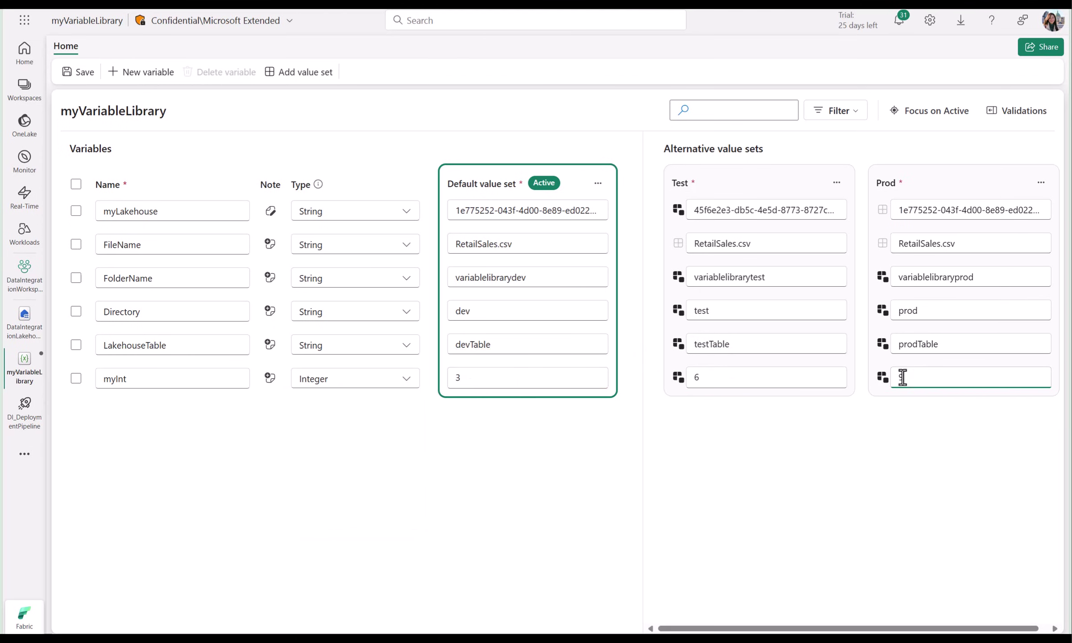
key(BackSpace)
text(9)
click(752, 558)
click(67, 75)
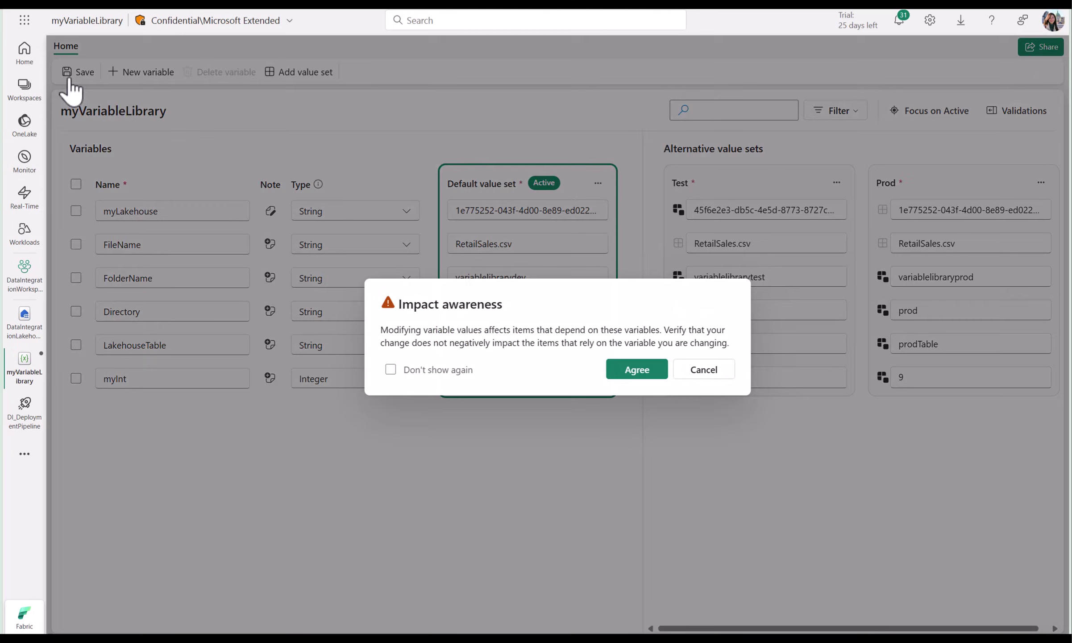
click(637, 369)
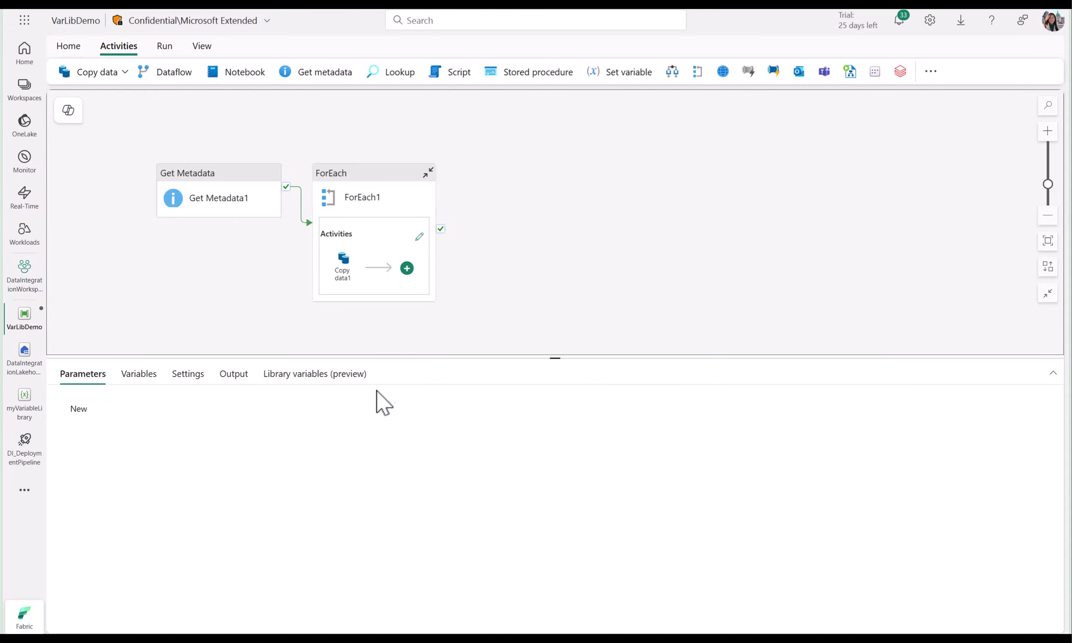
Add pipeline library variable myFolder mapped to myVariableLibrary's FolderName.
click(333, 377)
click(71, 415)
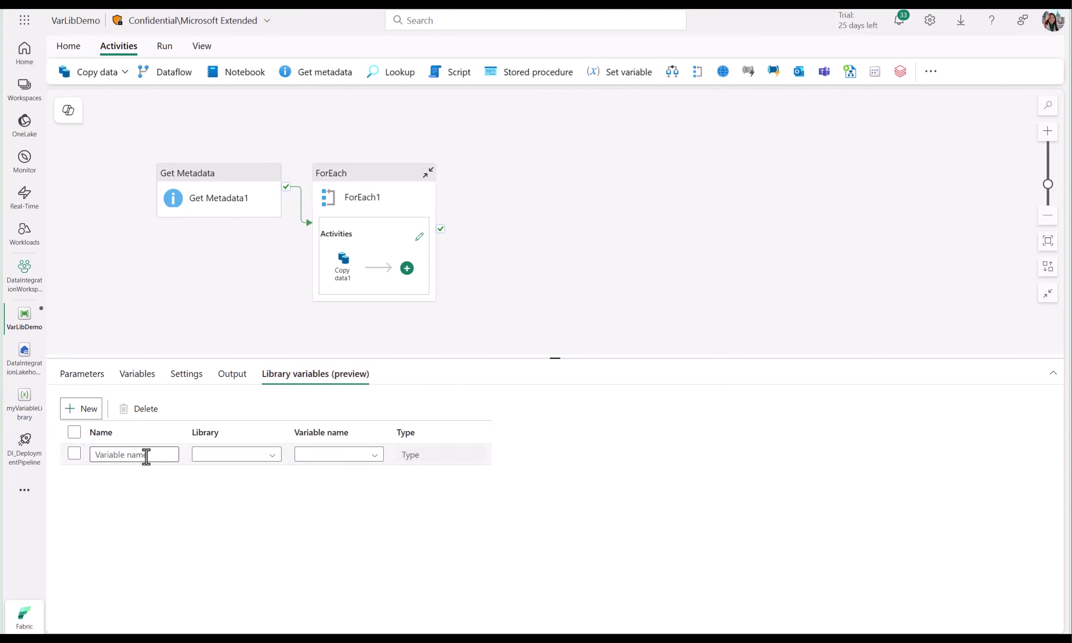
click(147, 455)
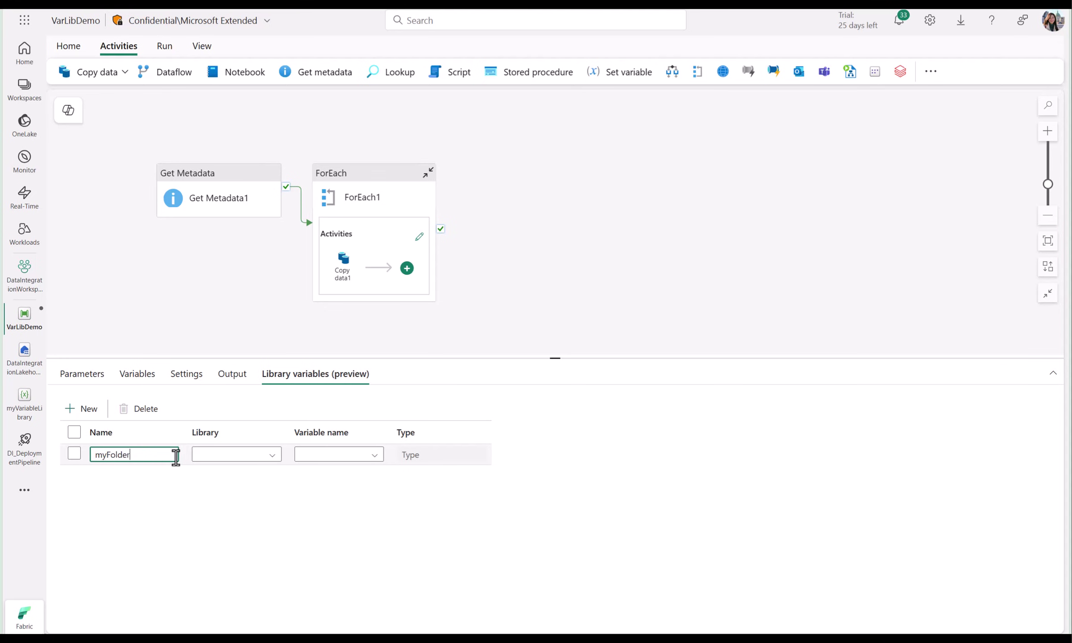
click(212, 455)
click(215, 470)
click(352, 454)
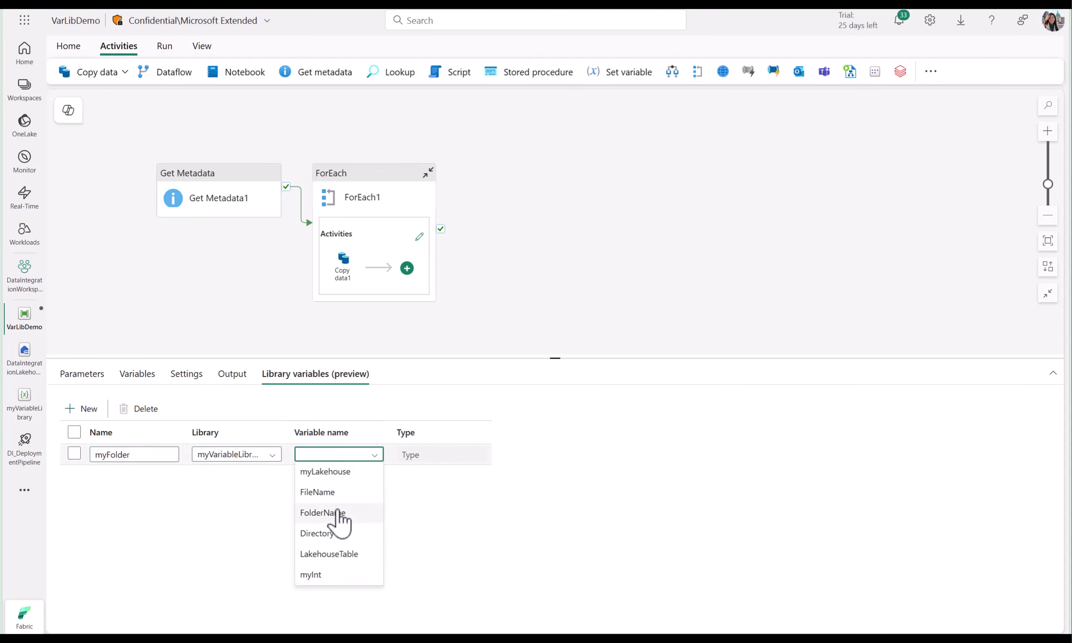
click(341, 513)
Add library variable myDirectory mapped to myVariableLibrary's Directory.
click(81, 408)
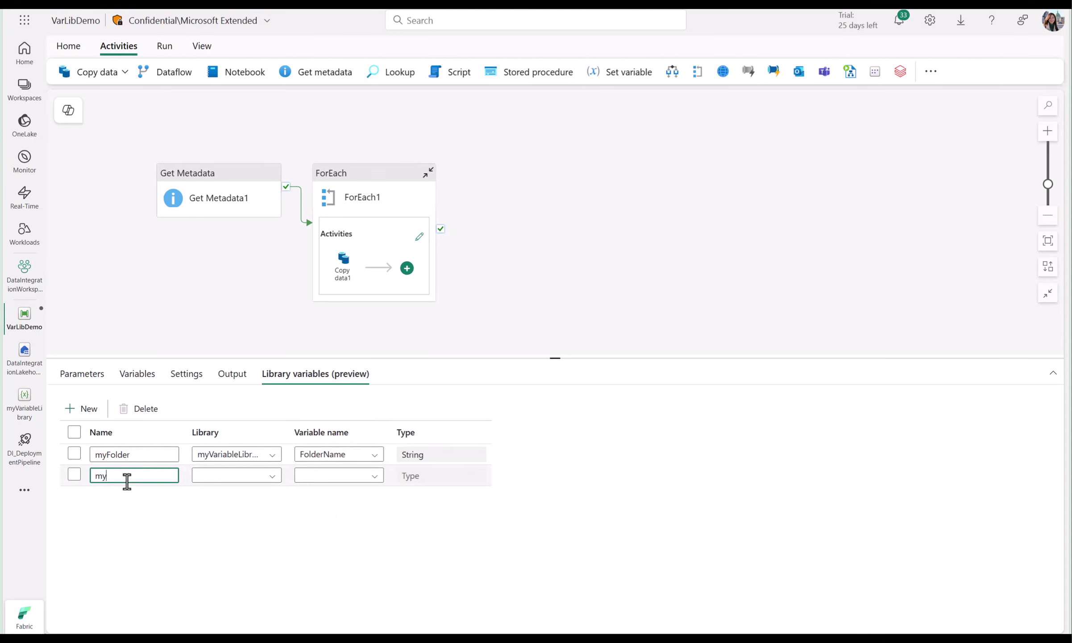
text(myDirectory)
click(236, 475)
click(232, 493)
click(339, 475)
click(334, 555)
Add library variable myFile mapped to myVariableLibrary's FileName.
click(67, 408)
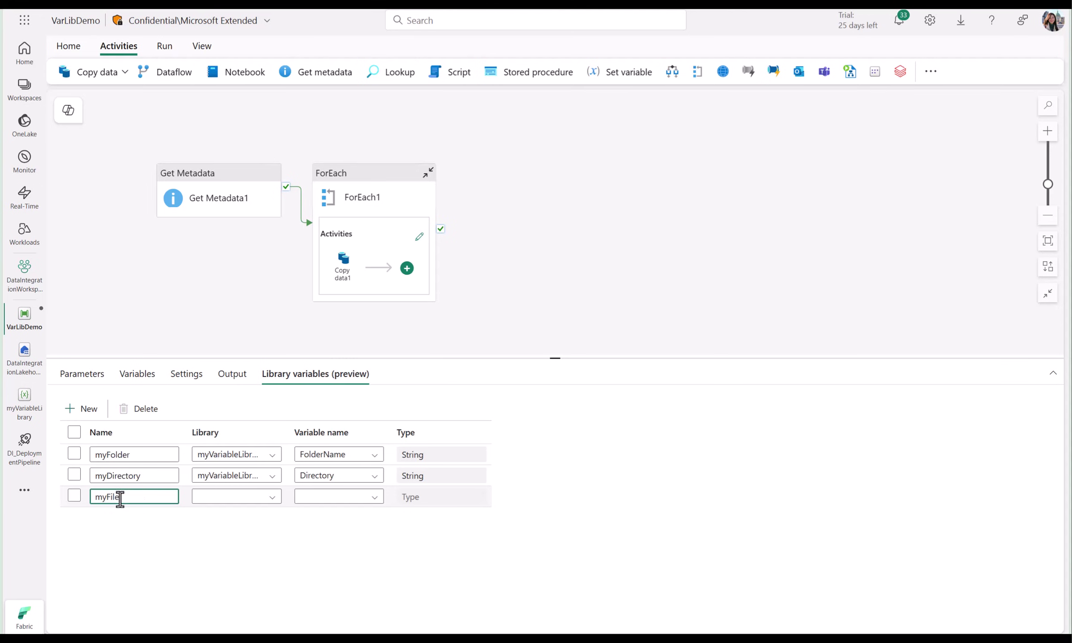
text(myFile)
click(237, 496)
click(232, 513)
click(339, 497)
click(330, 531)
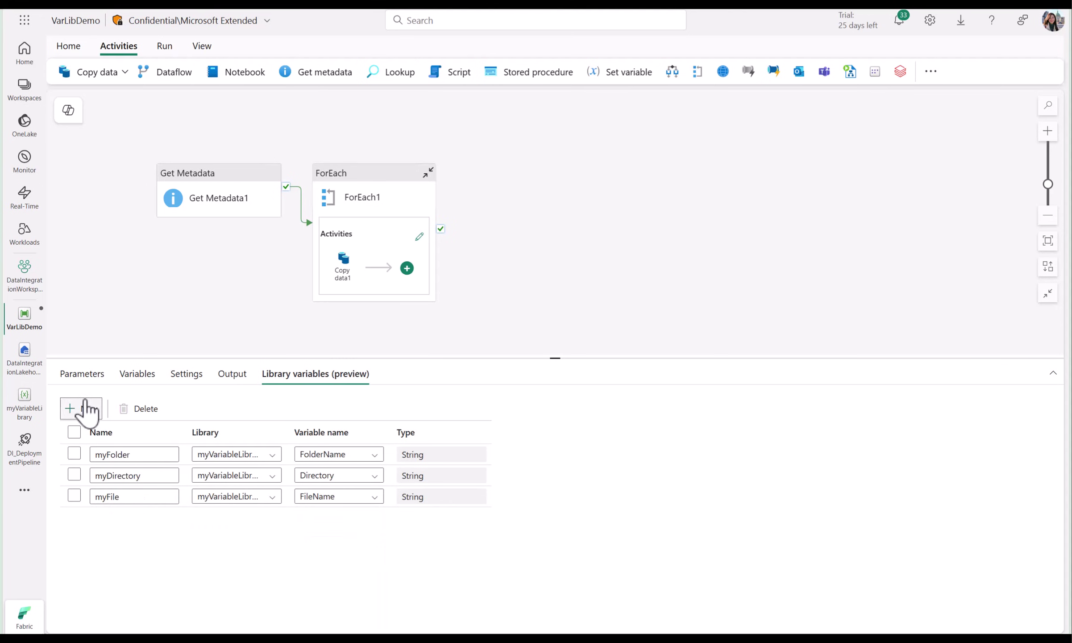
Add library variable Lakehouse mapped to myVariableLibrary's myLakehouse.
click(88, 411)
click(236, 517)
click(237, 536)
click(339, 517)
click(340, 538)
Add library variable LakehouseTable mapped to myVariableLibrary's LakehouseTable.
click(80, 408)
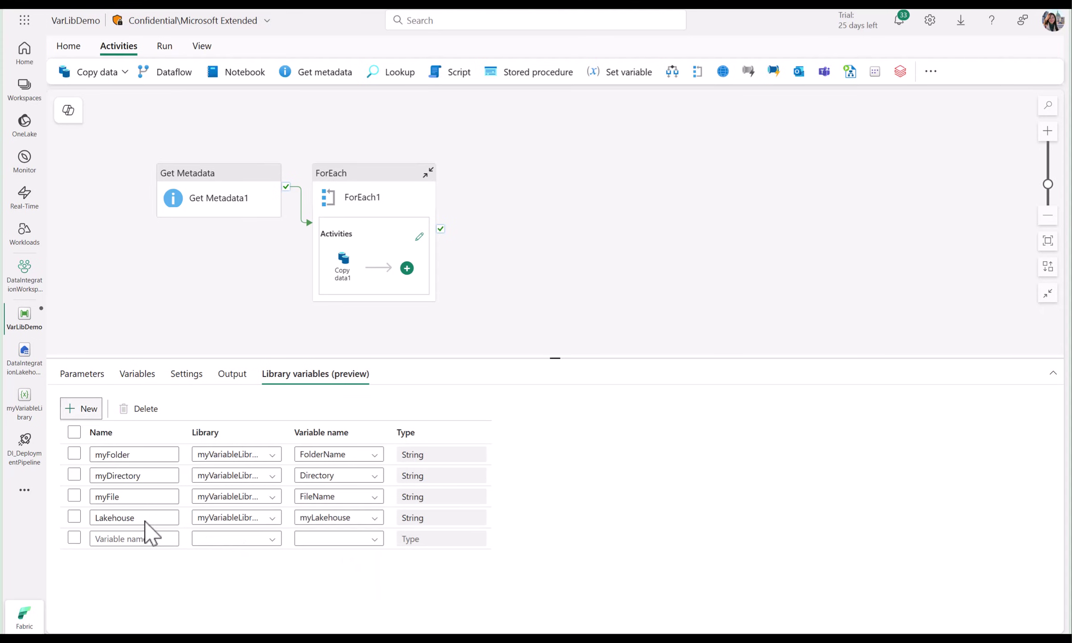
click(151, 539)
text(LakehouseTable)
click(236, 538)
click(239, 558)
drag(563, 357, 555, 430)
click(357, 438)
click(329, 541)
Set Get Metadata1's file system to the myFolder library variable via dynamic content.
click(236, 203)
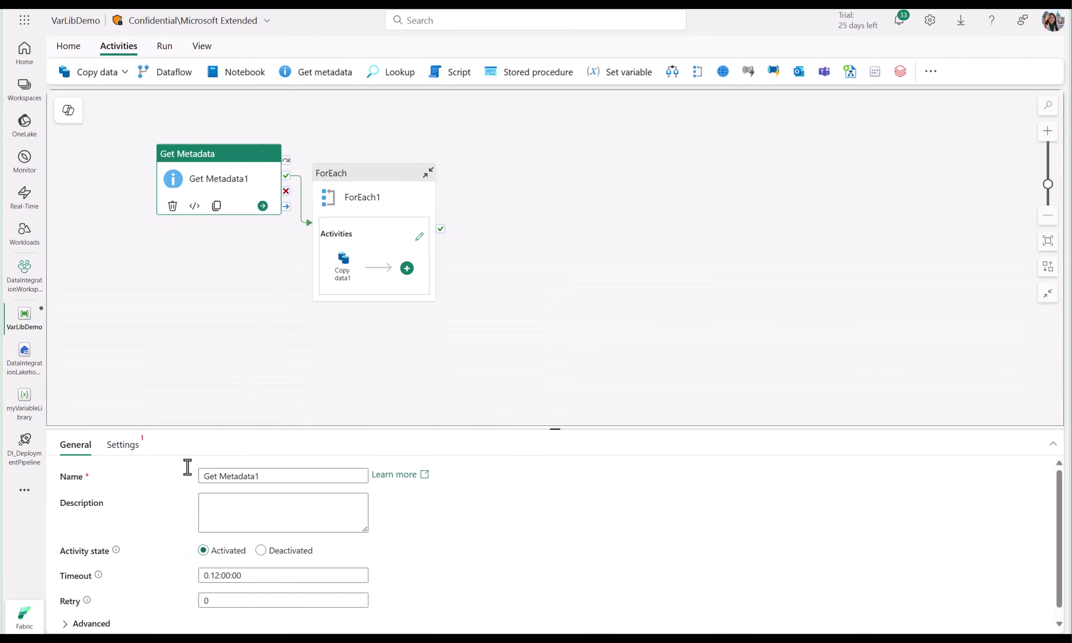
drag(178, 429, 191, 354)
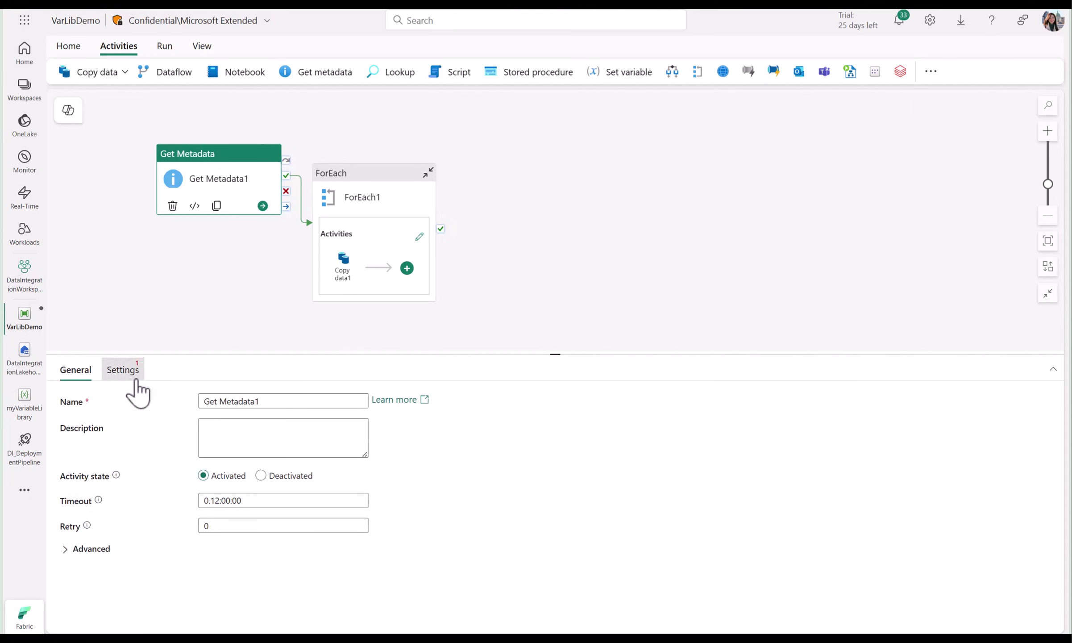
click(123, 370)
click(236, 450)
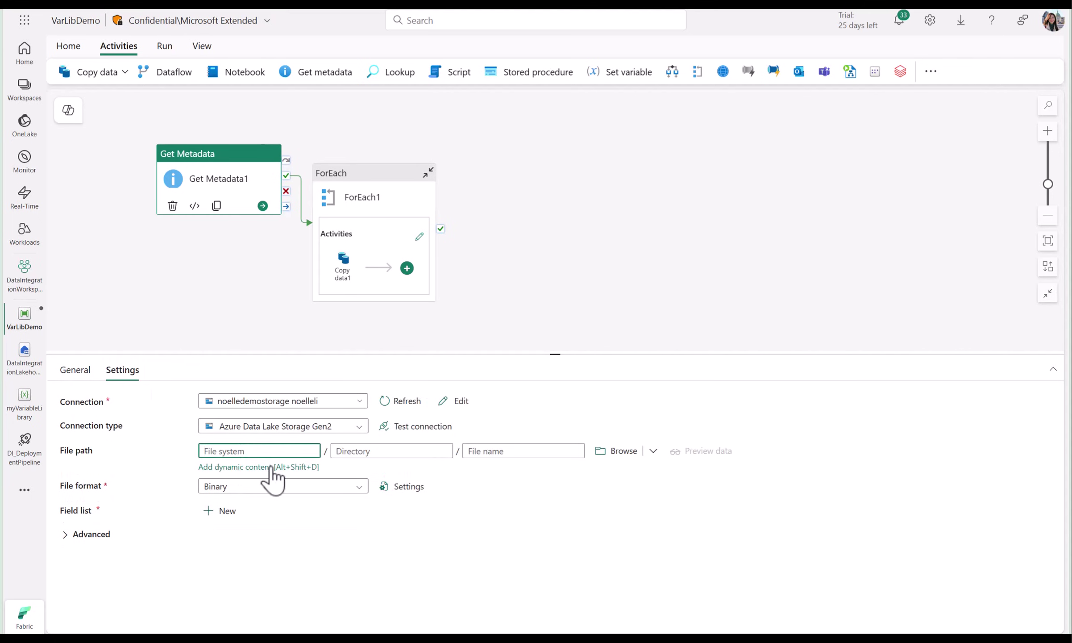
click(271, 467)
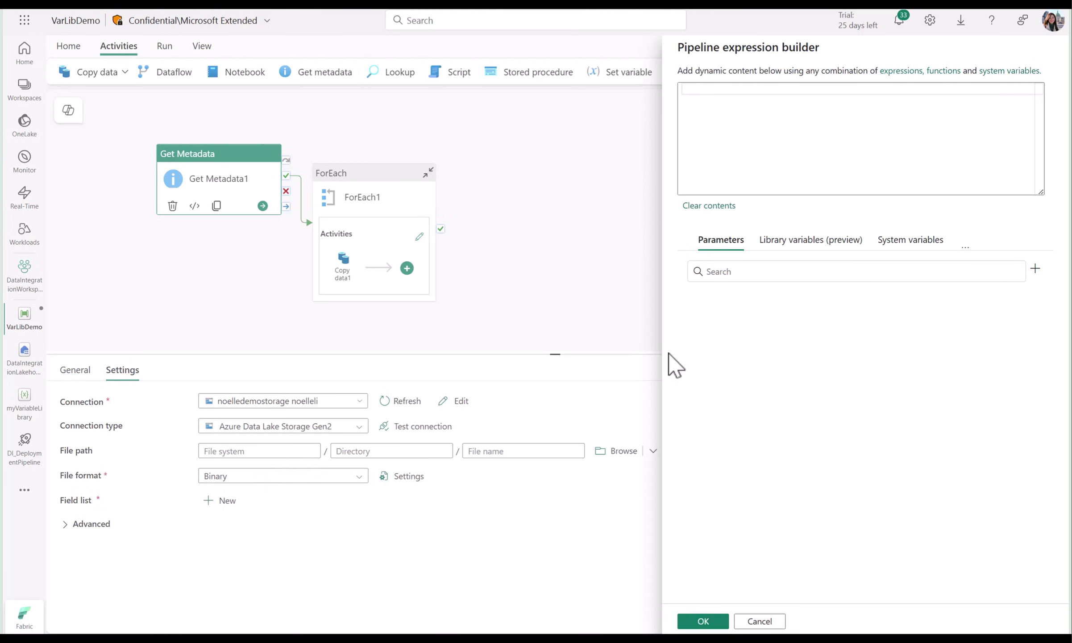
click(841, 241)
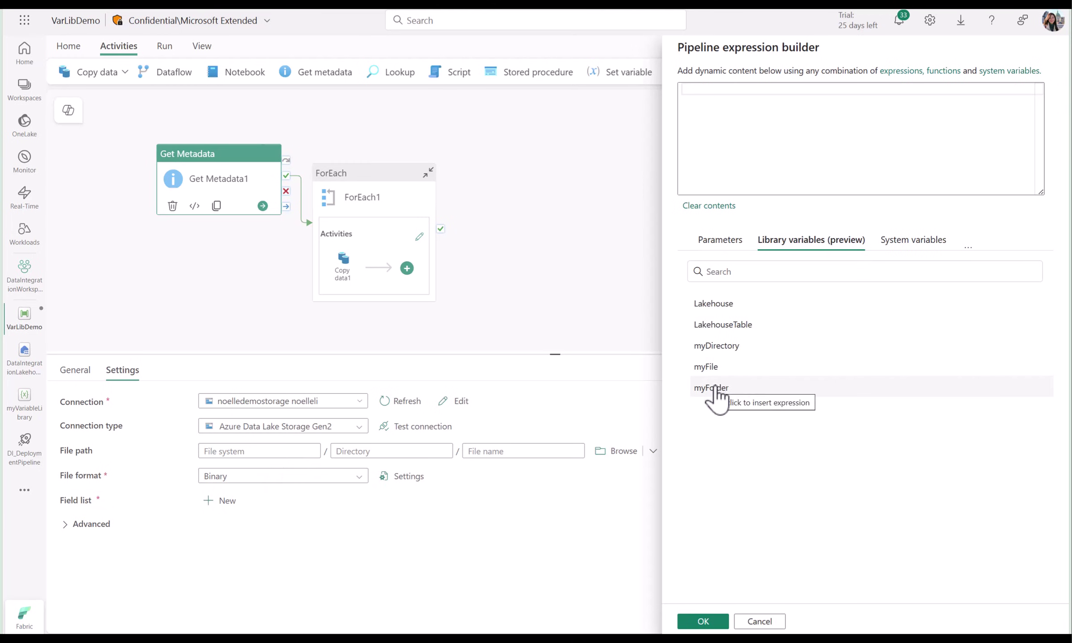
click(714, 388)
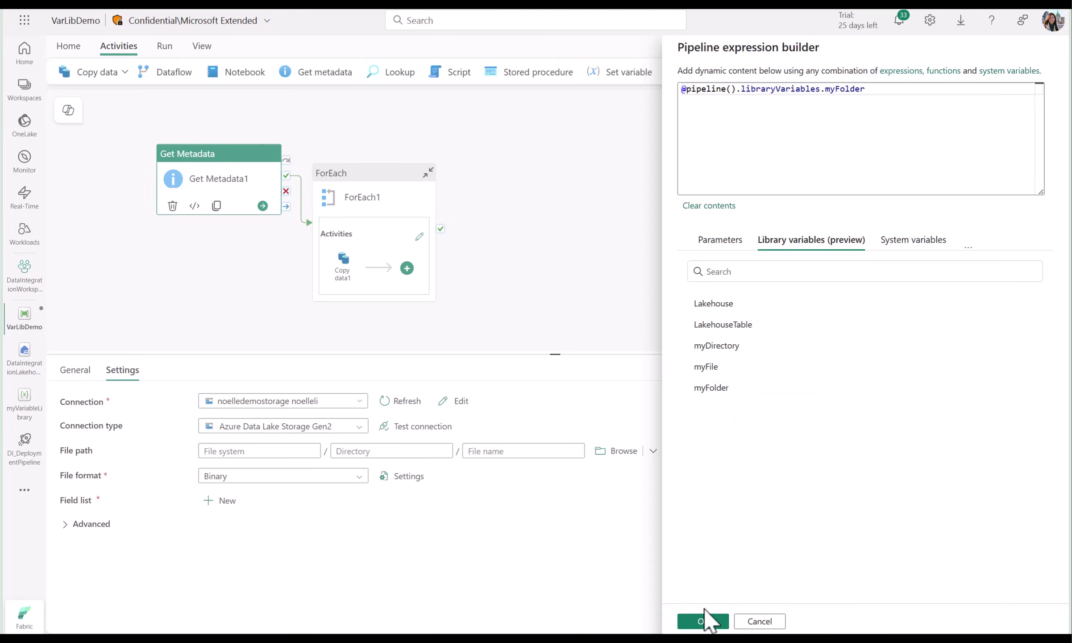
click(707, 623)
Set Get Metadata1's directory to the myDirectory library variable.
click(442, 454)
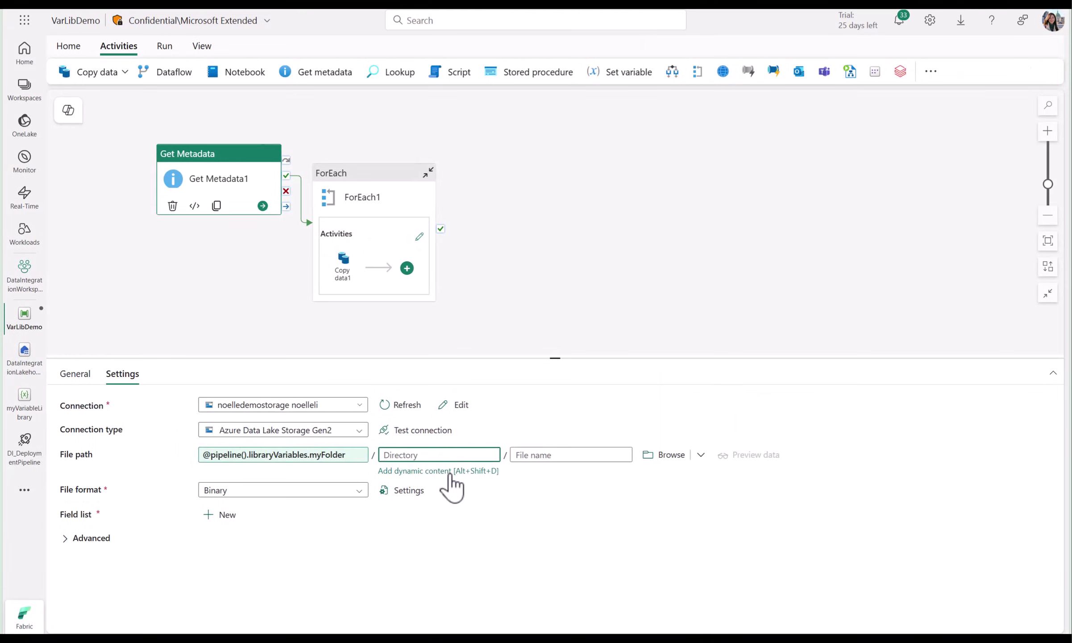
click(450, 472)
click(816, 241)
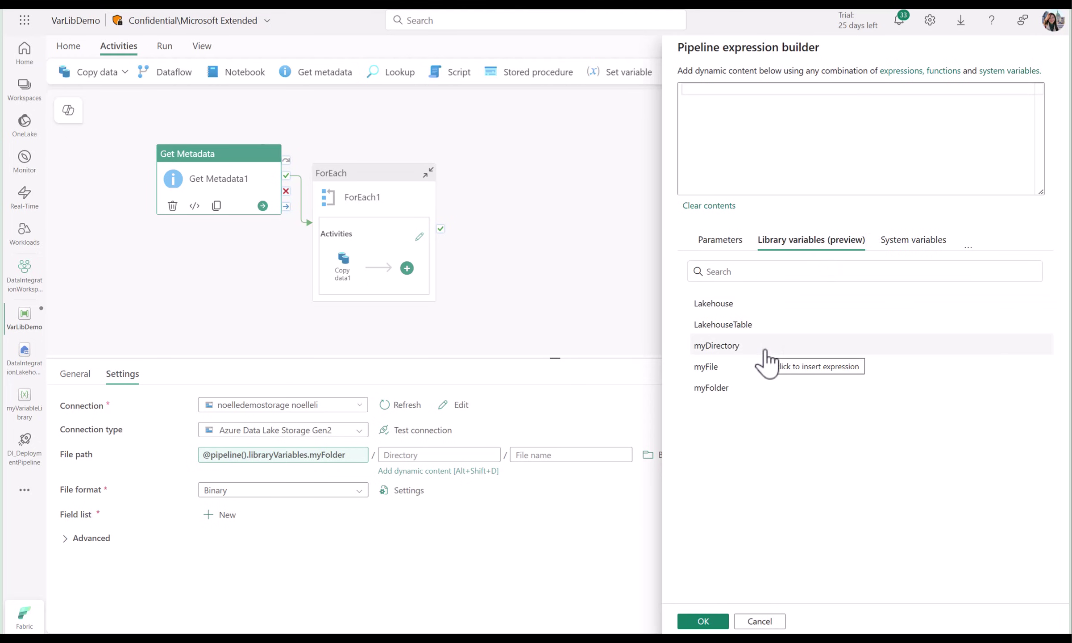
click(763, 352)
click(702, 621)
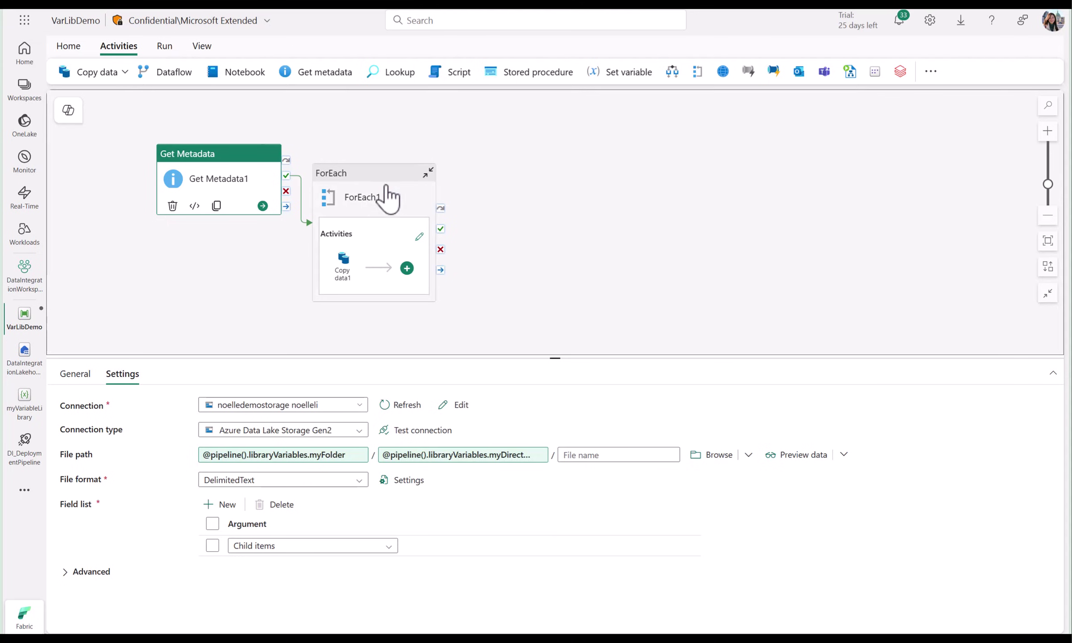
Set Copy data1's destination connection to the Lakehouse library variable through dynamic content.
click(383, 196)
click(346, 245)
click(172, 375)
click(273, 406)
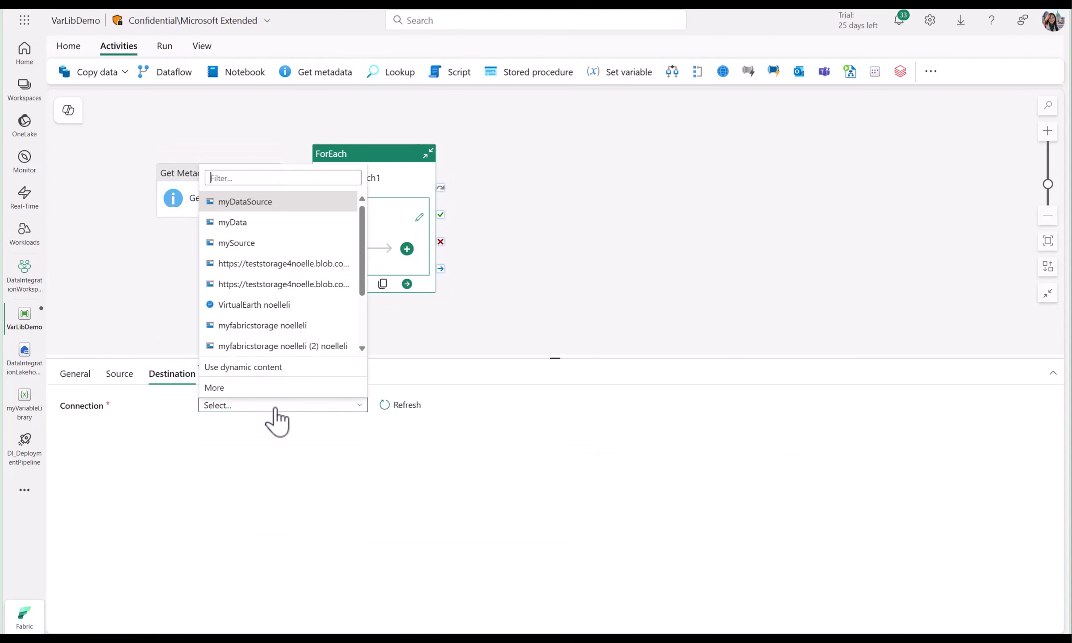
click(286, 367)
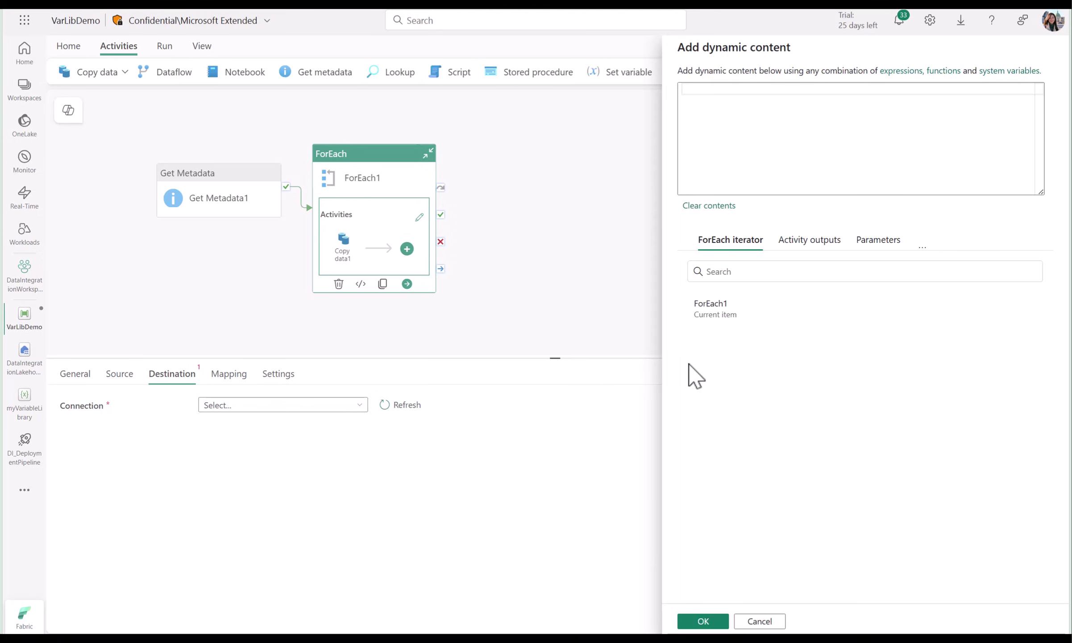
click(922, 243)
click(906, 284)
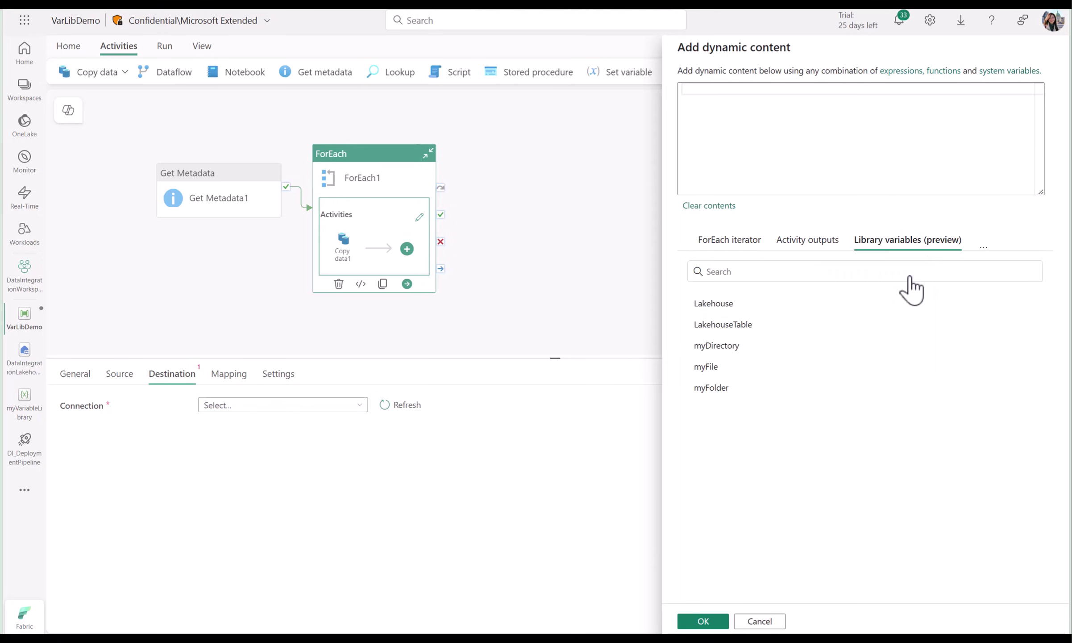
click(750, 310)
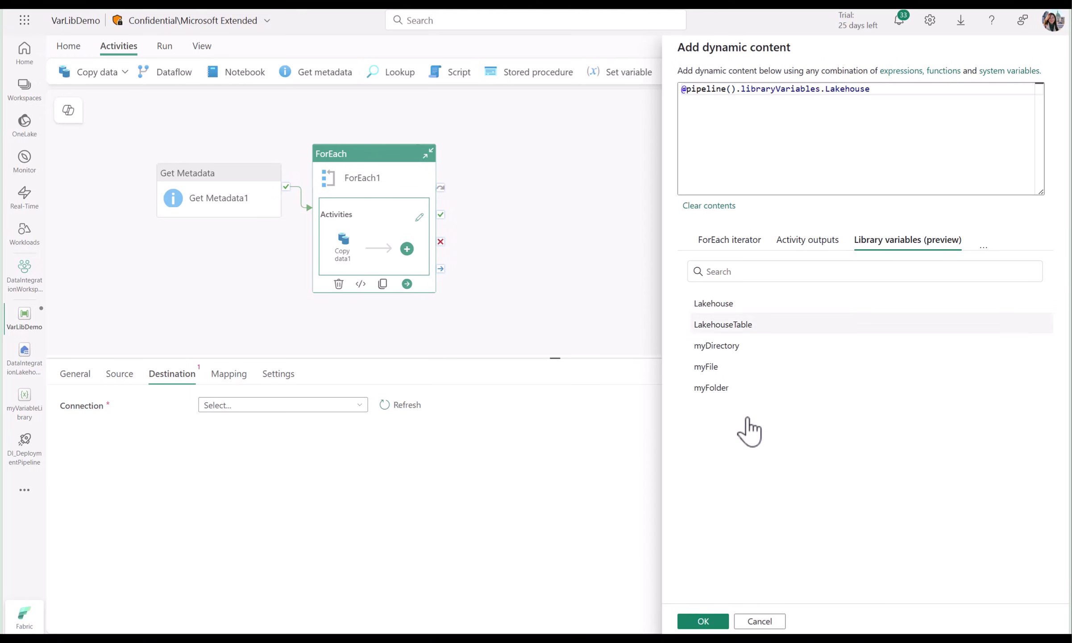
click(708, 624)
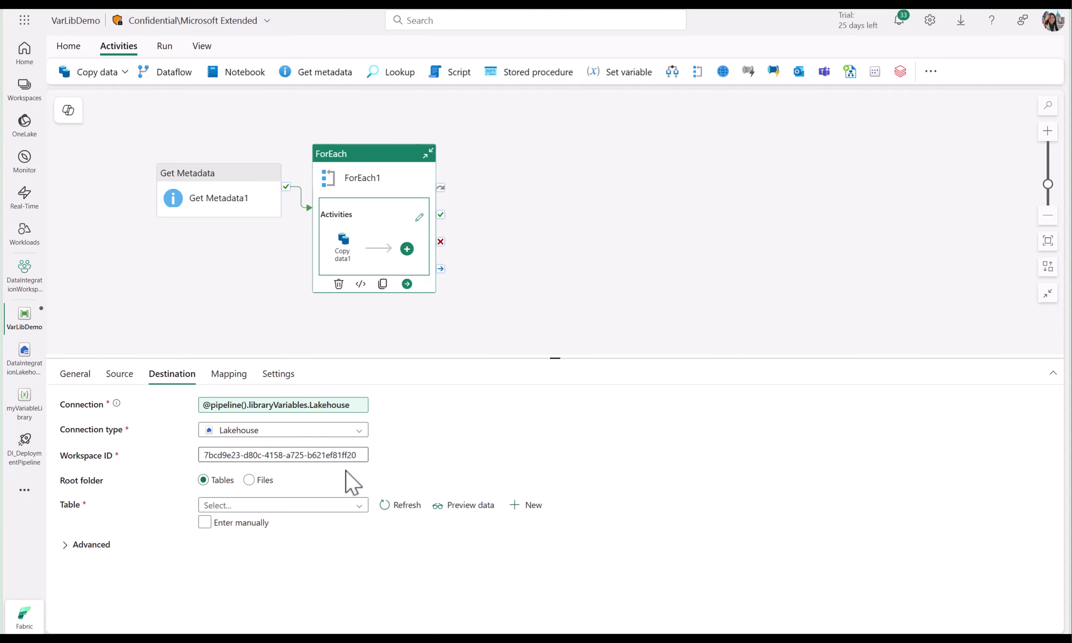
Switch the destination table to manual entry and insert the LakehouseTable library variable as its name.
click(349, 505)
click(349, 505)
click(243, 522)
click(464, 520)
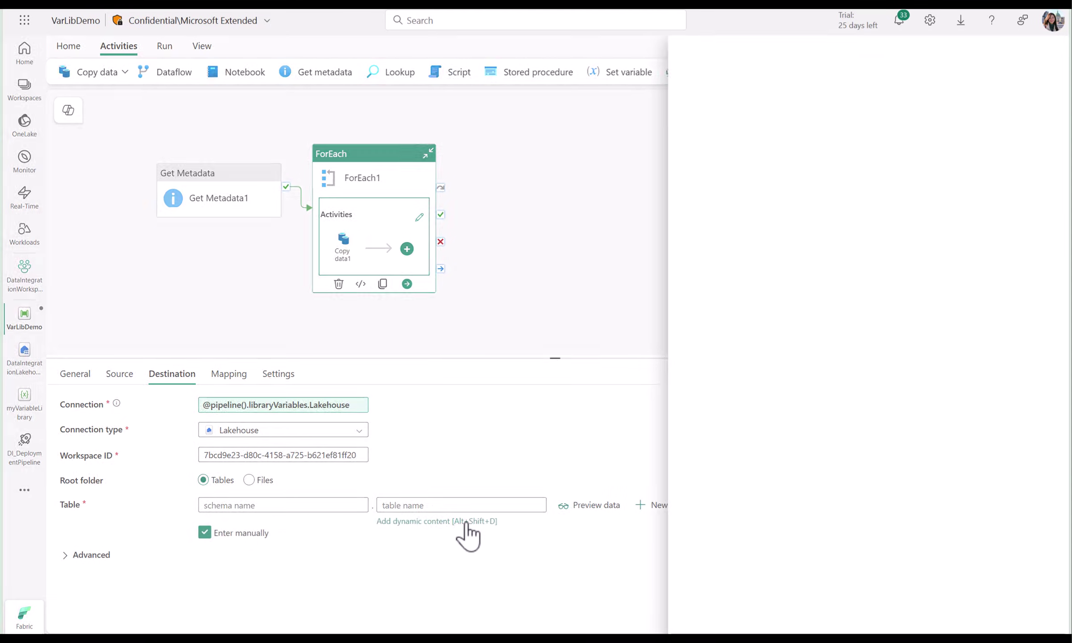
click(922, 247)
click(903, 279)
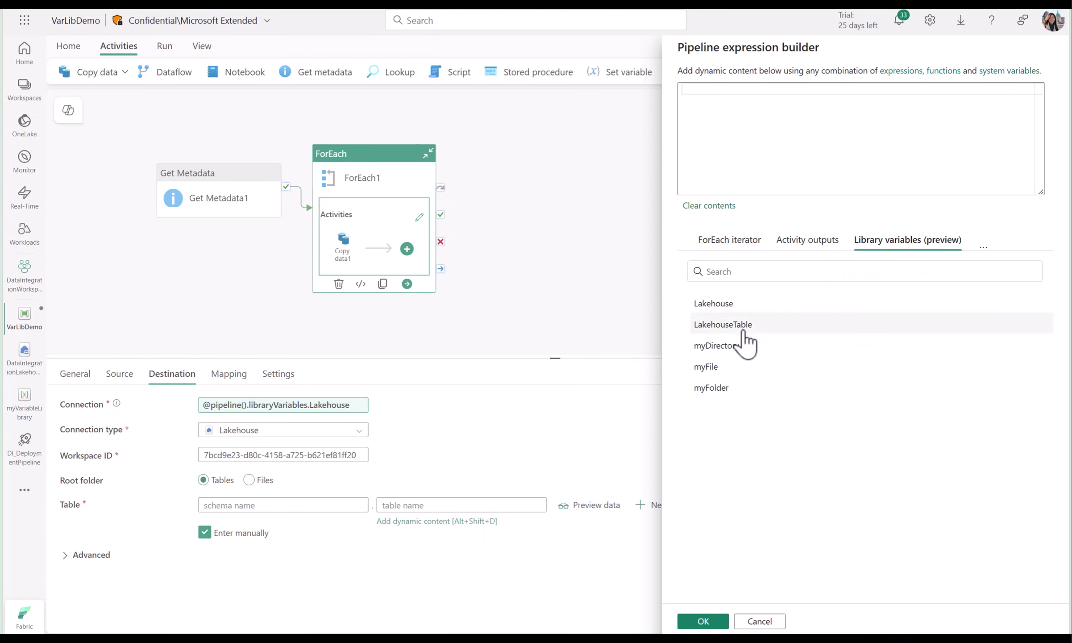
click(740, 325)
Apply the LakehouseTable expression, save the VarLibDemo pipeline, and run it.
click(703, 621)
click(68, 45)
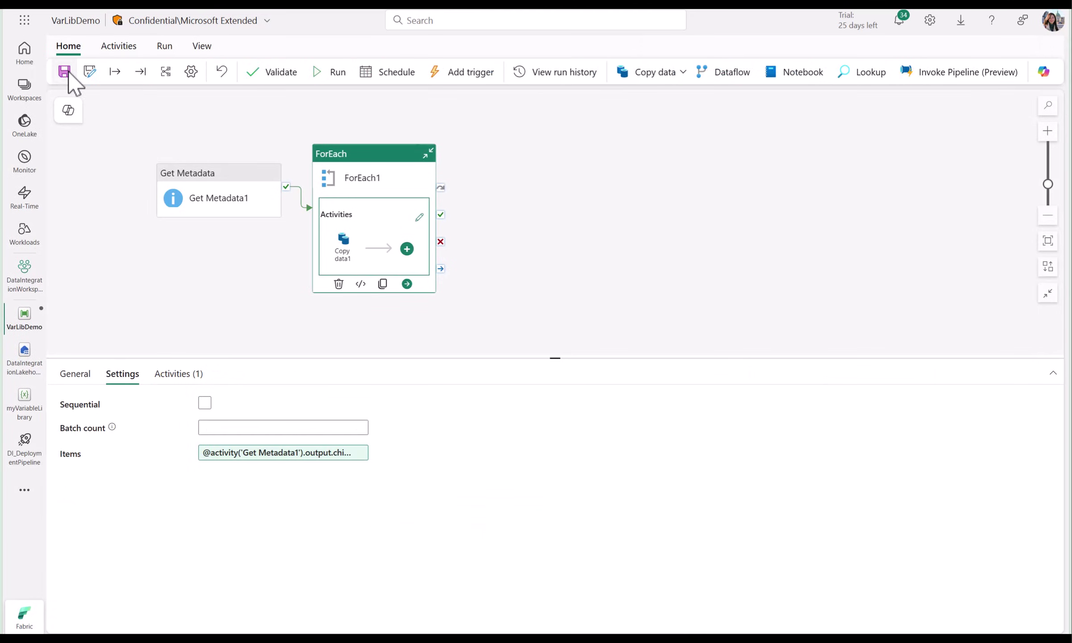
click(63, 71)
click(552, 225)
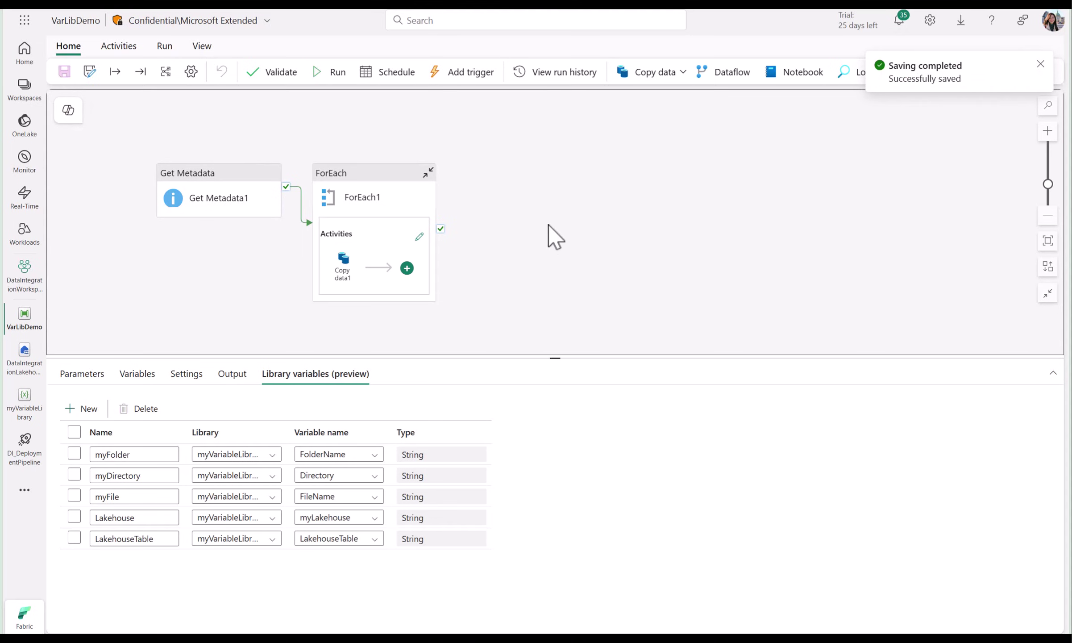
click(330, 71)
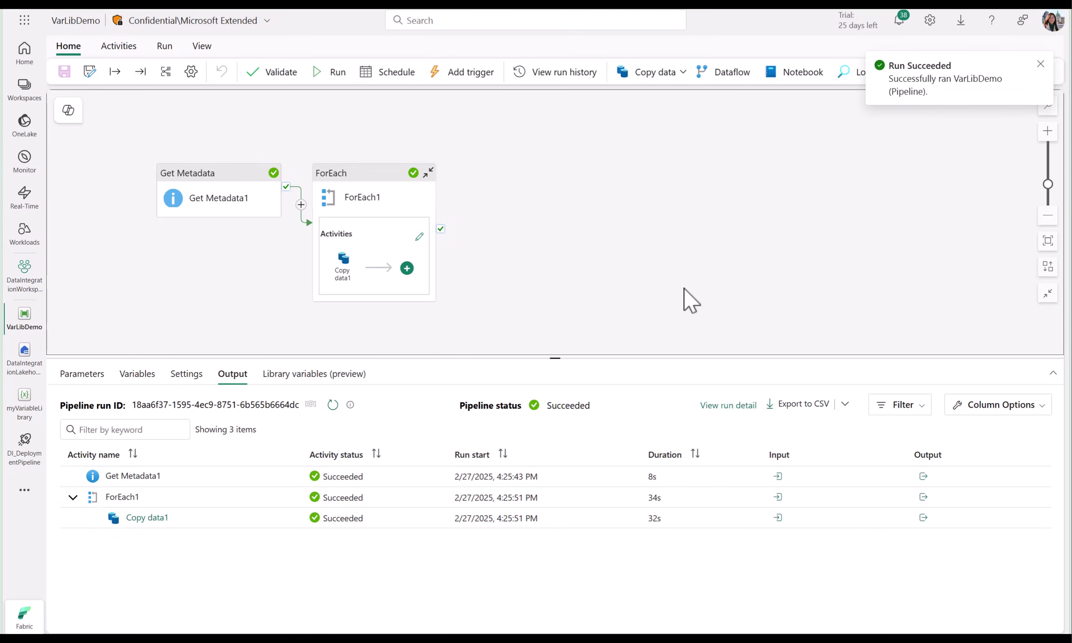
Check Copy data1's run input to confirm fileSystem is variablelibrarydev.
click(778, 518)
scroll(780, 452, down, 6)
scroll(780, 453, down, 1)
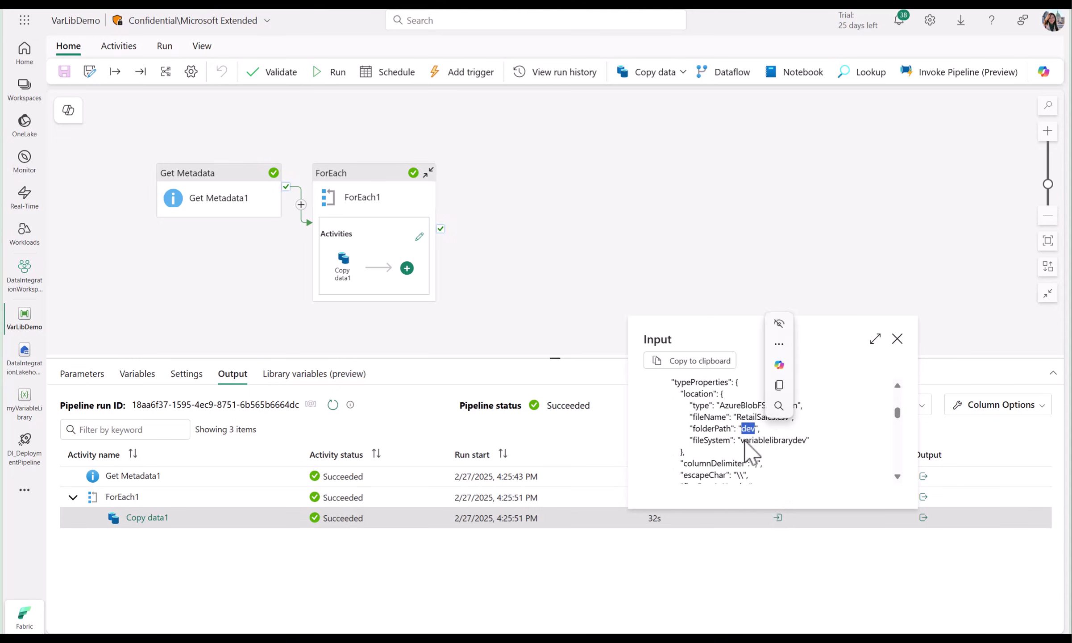
drag(740, 440, 809, 440)
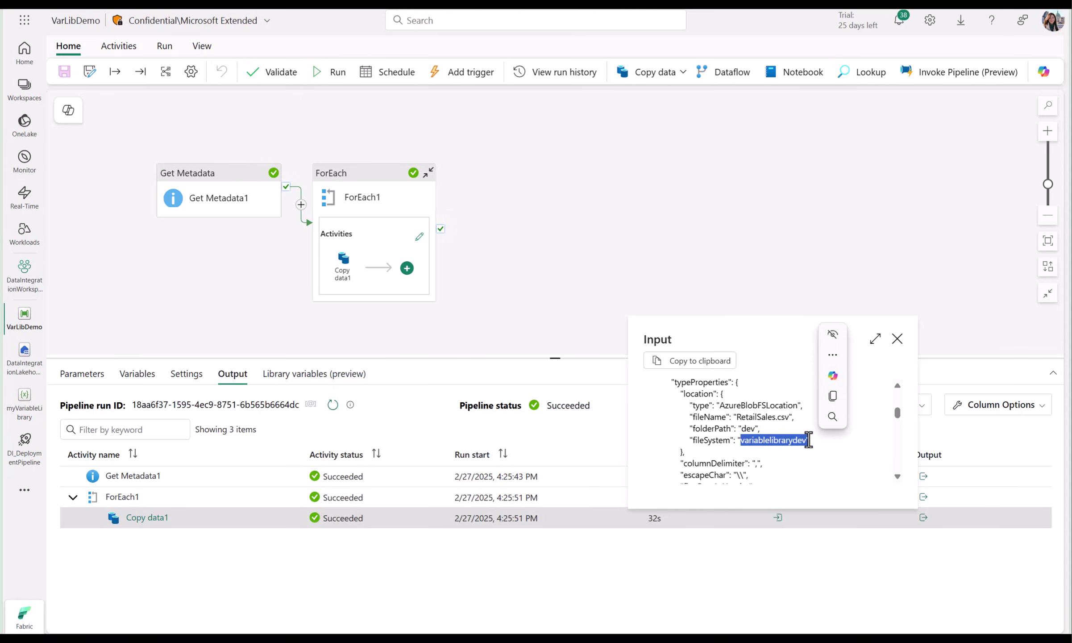
click(845, 449)
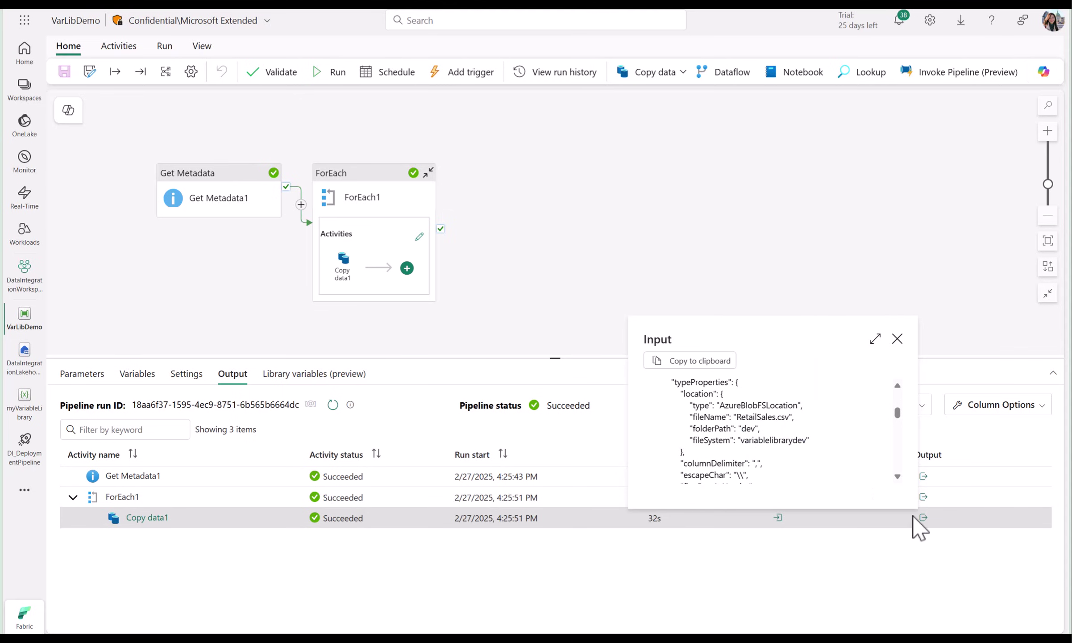
click(939, 531)
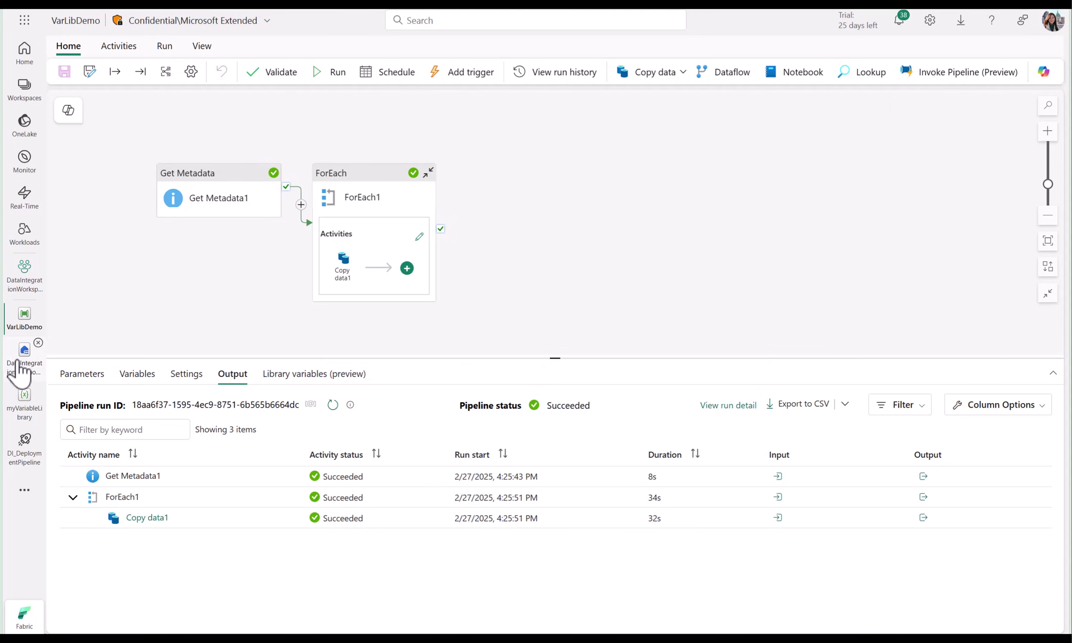
Open DataIntegrationLakehouse and expand the dbo schema to find devTable.
click(20, 359)
click(94, 212)
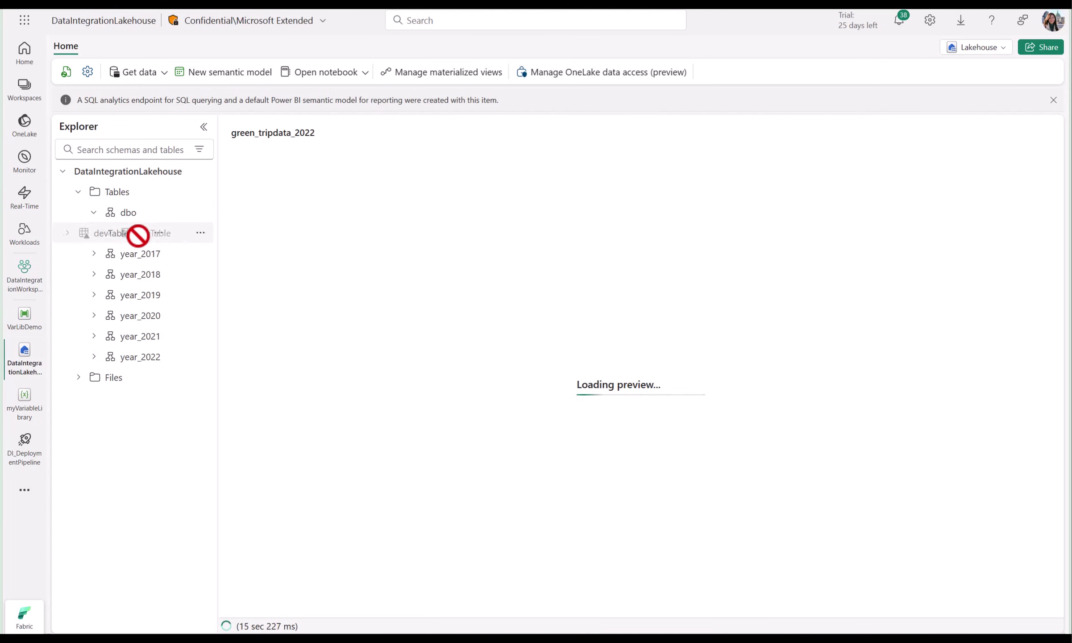
drag(138, 235, 199, 240)
In DI_DeploymentPipeline, deploy myVariableLibrary and VarLibDemo from Development to the Test stage.
click(28, 468)
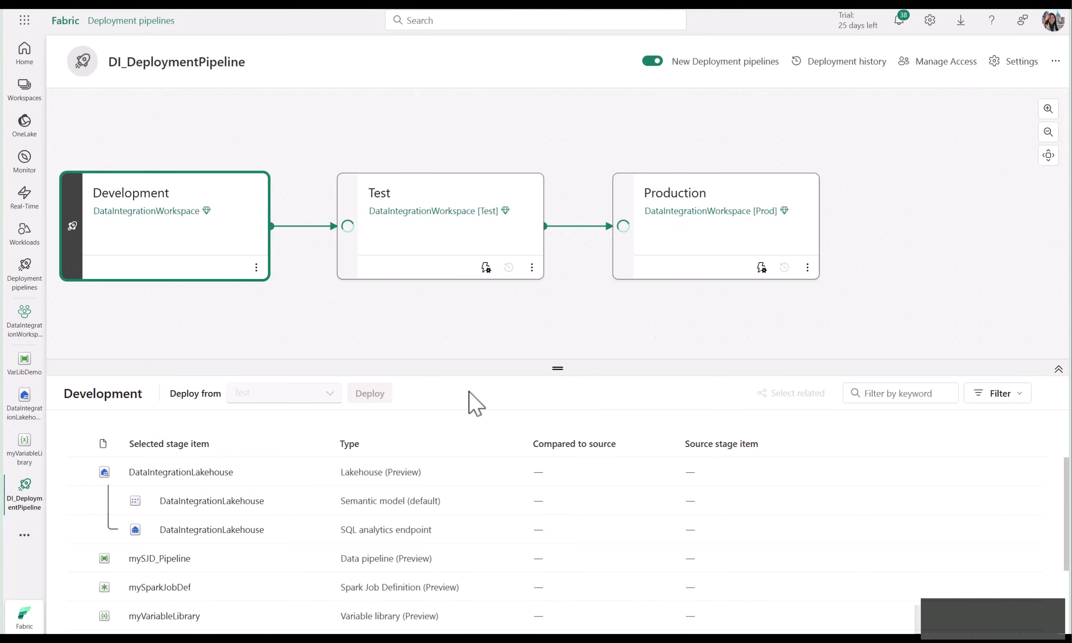
drag(464, 369, 469, 314)
click(497, 191)
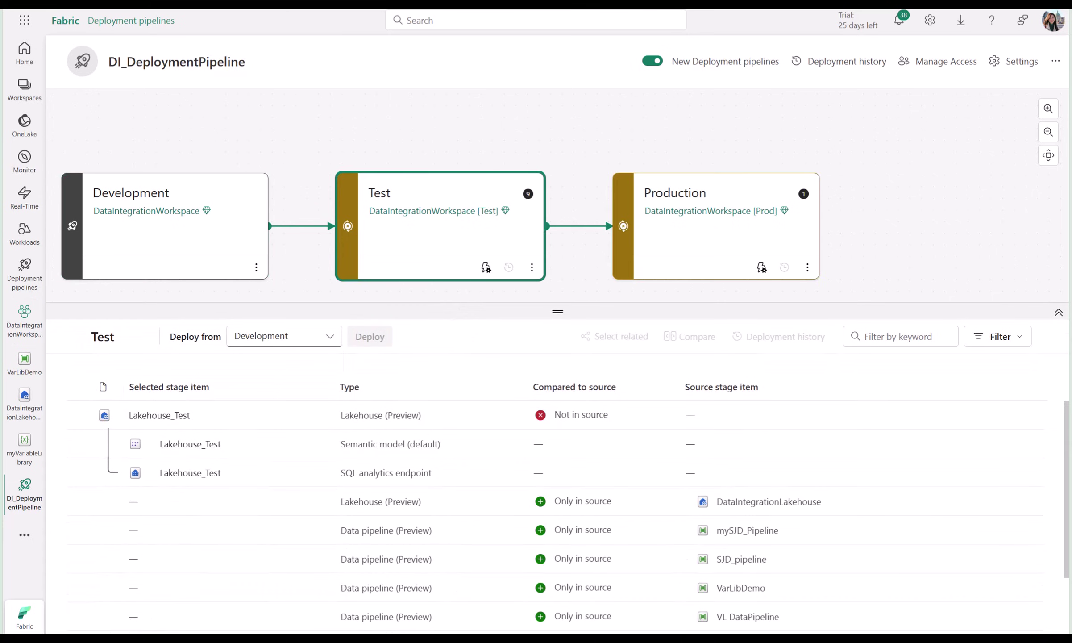
scroll(147, 453, down, 3)
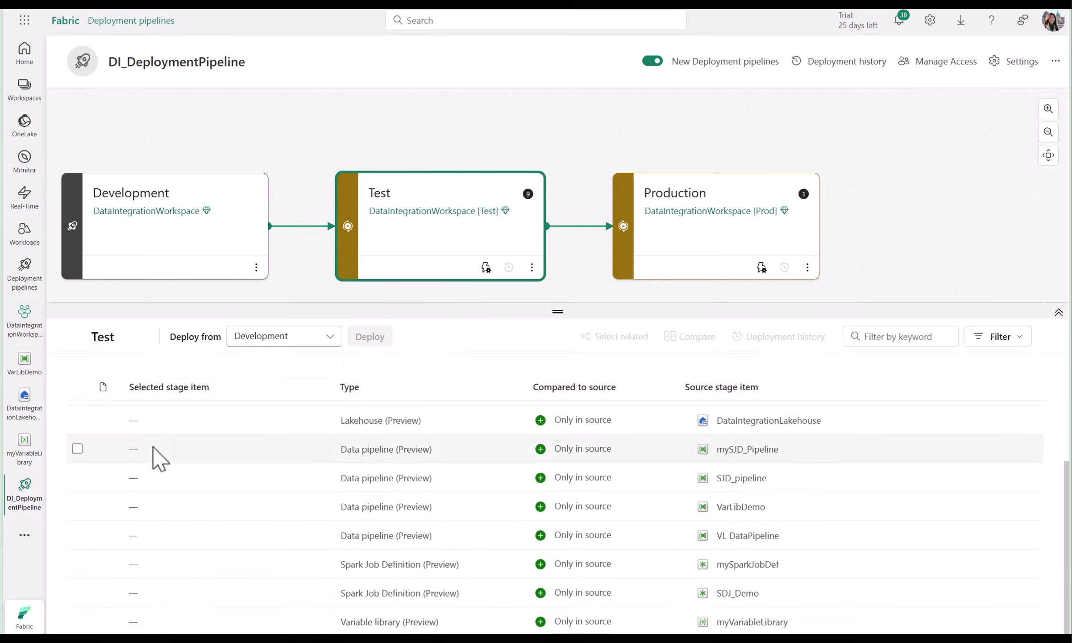
click(78, 620)
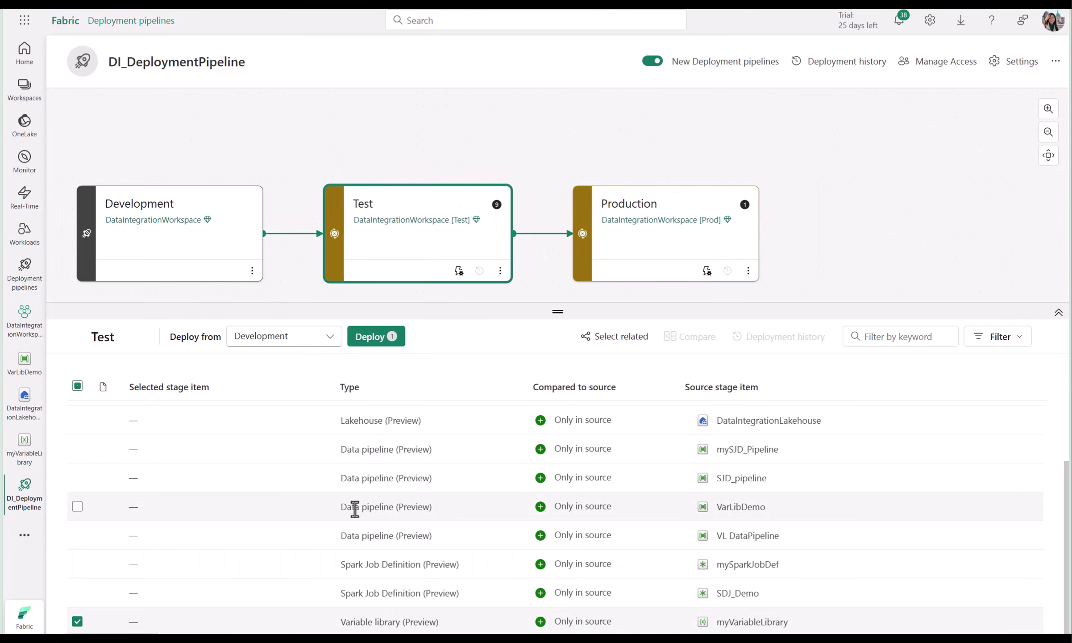
click(77, 507)
click(390, 341)
click(587, 426)
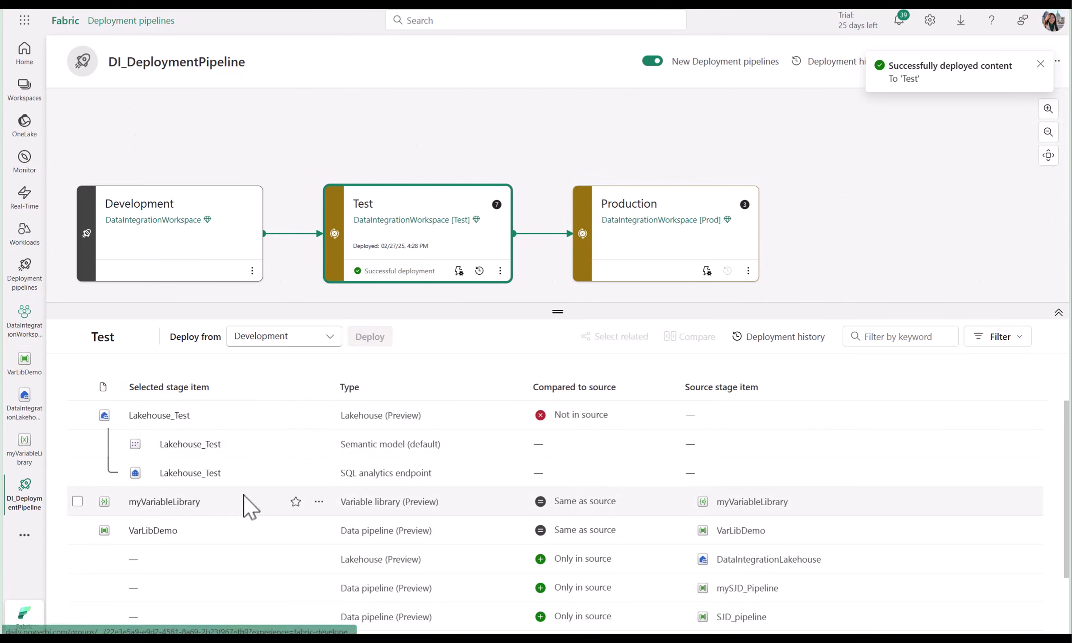
Make the Test value set active in the Test workspace's myVariableLibrary and save it, accepting the warning.
click(449, 220)
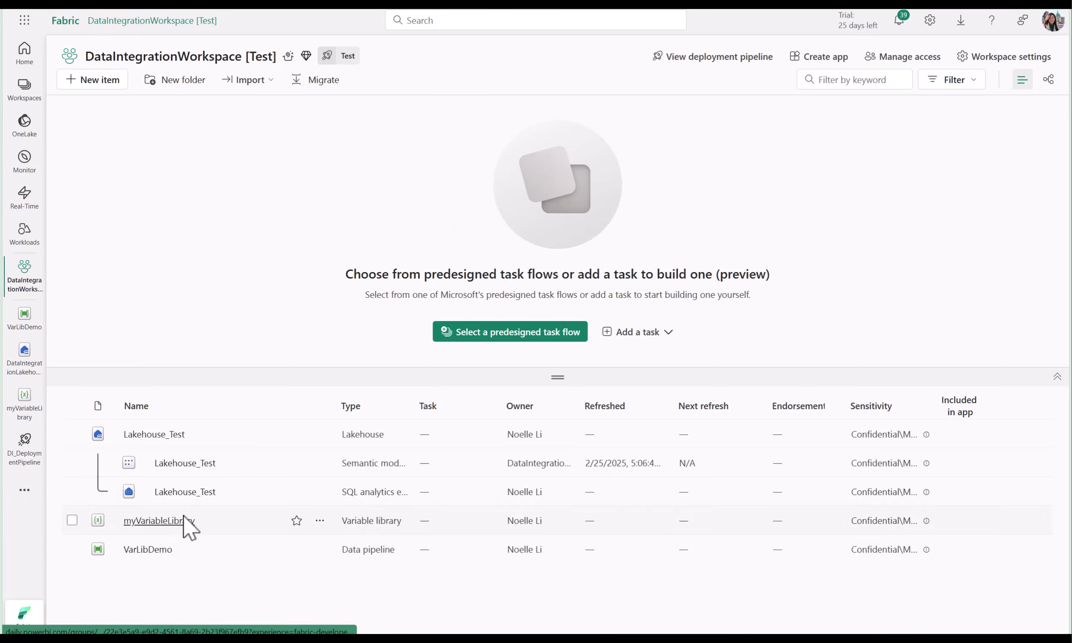
click(184, 519)
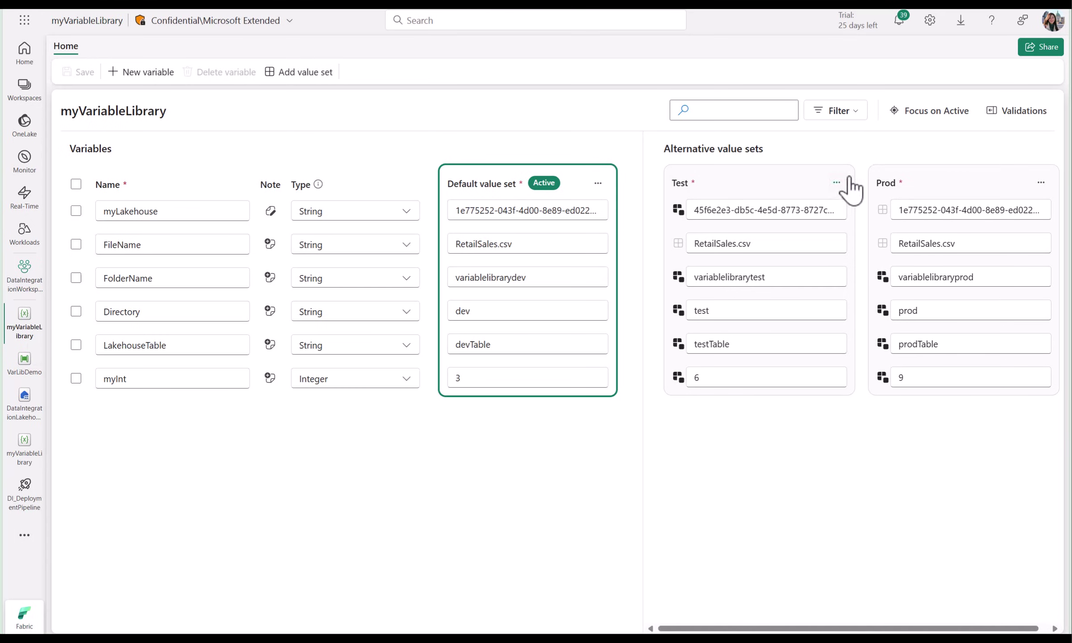
click(837, 182)
click(859, 208)
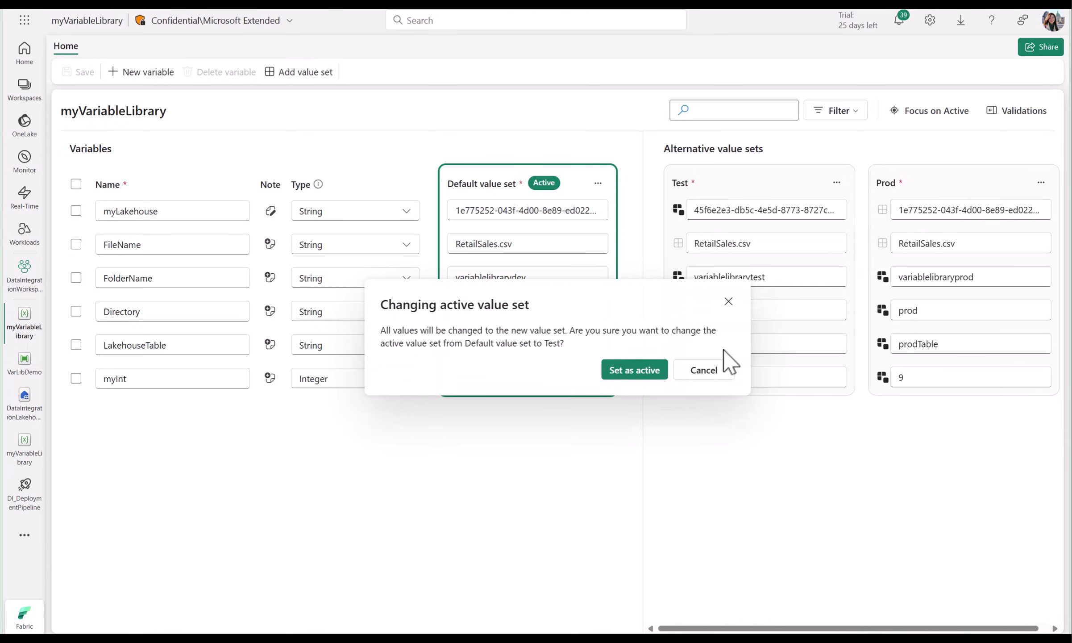
click(635, 374)
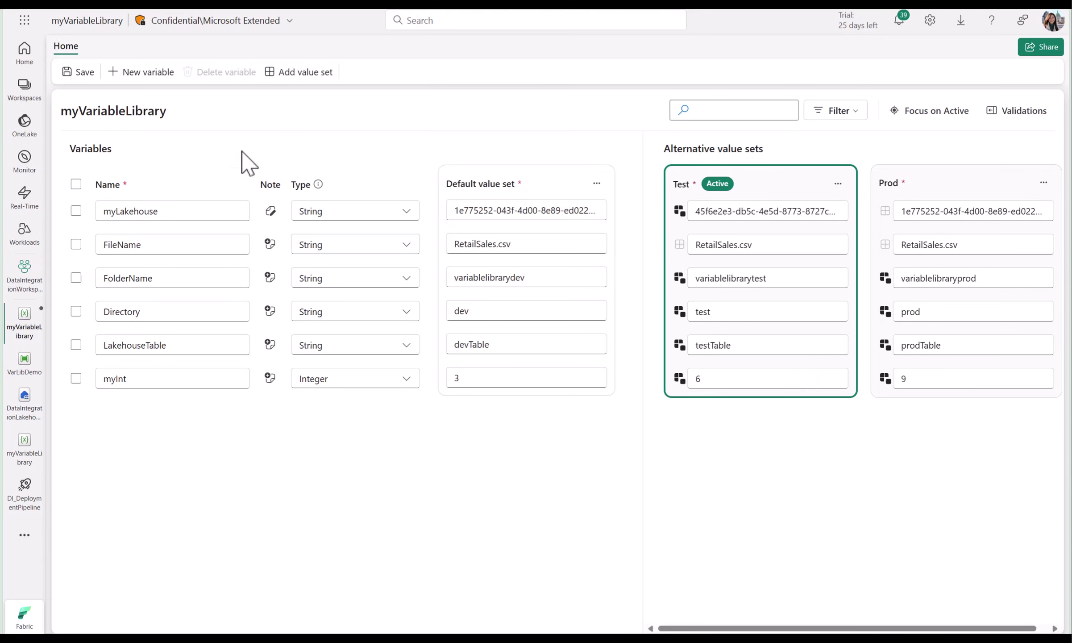
click(79, 72)
click(634, 369)
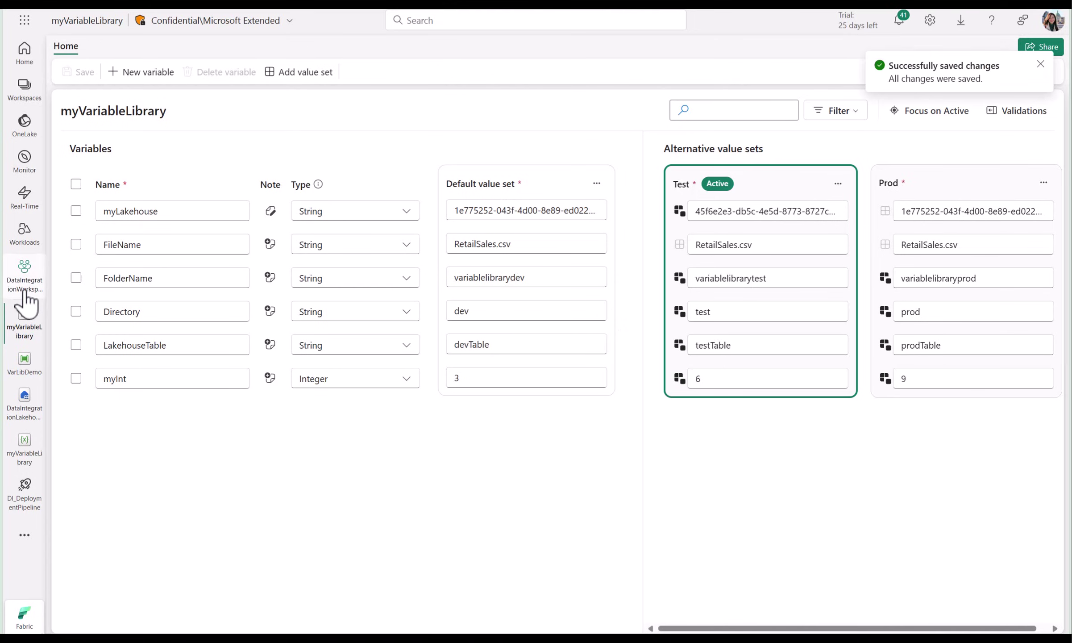
click(24, 285)
Open the Test workspace's VarLibDemo, review its library variables, and run it.
click(152, 552)
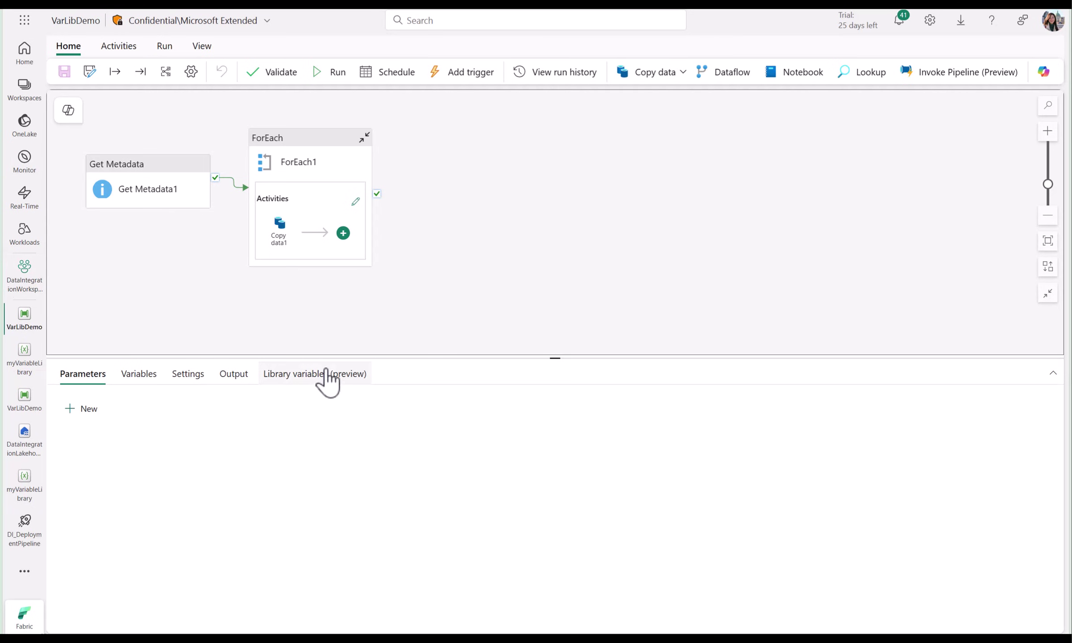
click(327, 378)
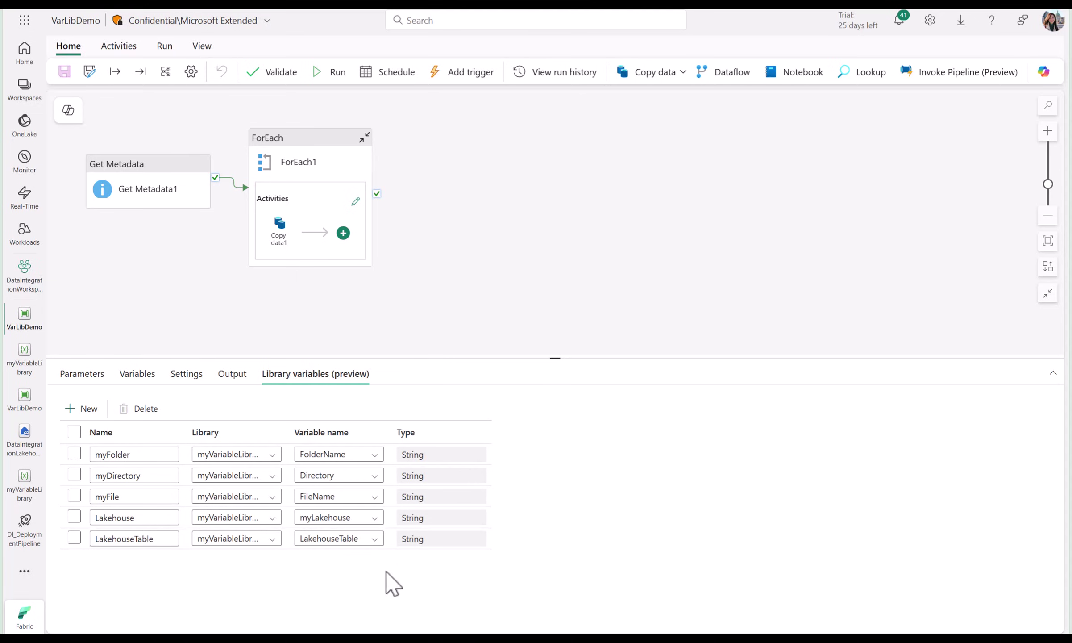
click(337, 72)
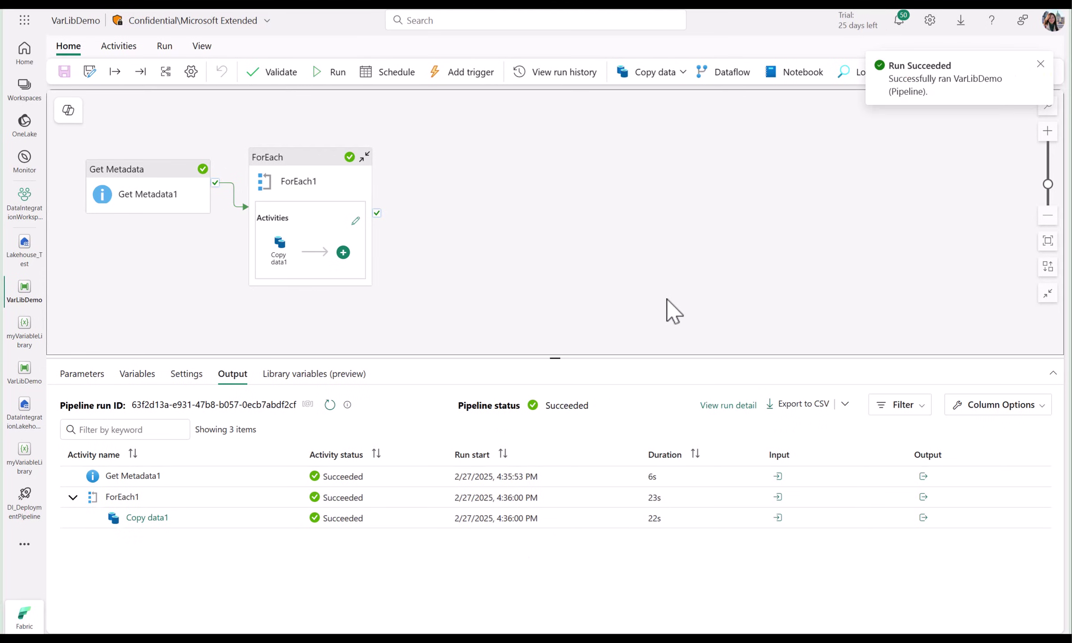
Check Copy data1's run input to confirm fileSystem is variablelibrarytest.
click(777, 517)
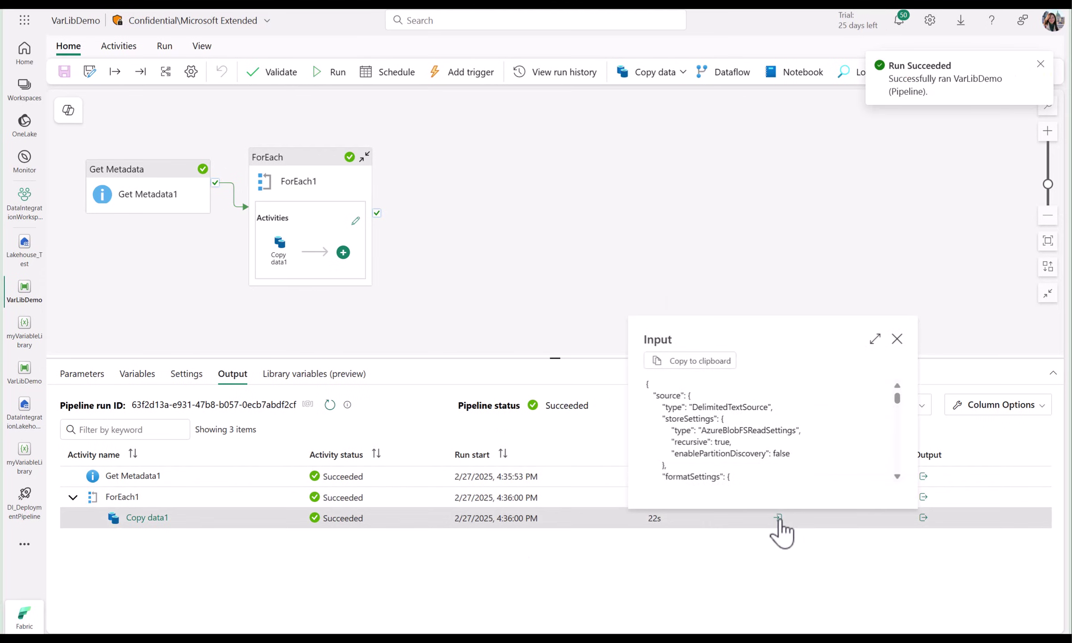
scroll(792, 475, down, 1)
scroll(794, 484, down, 4)
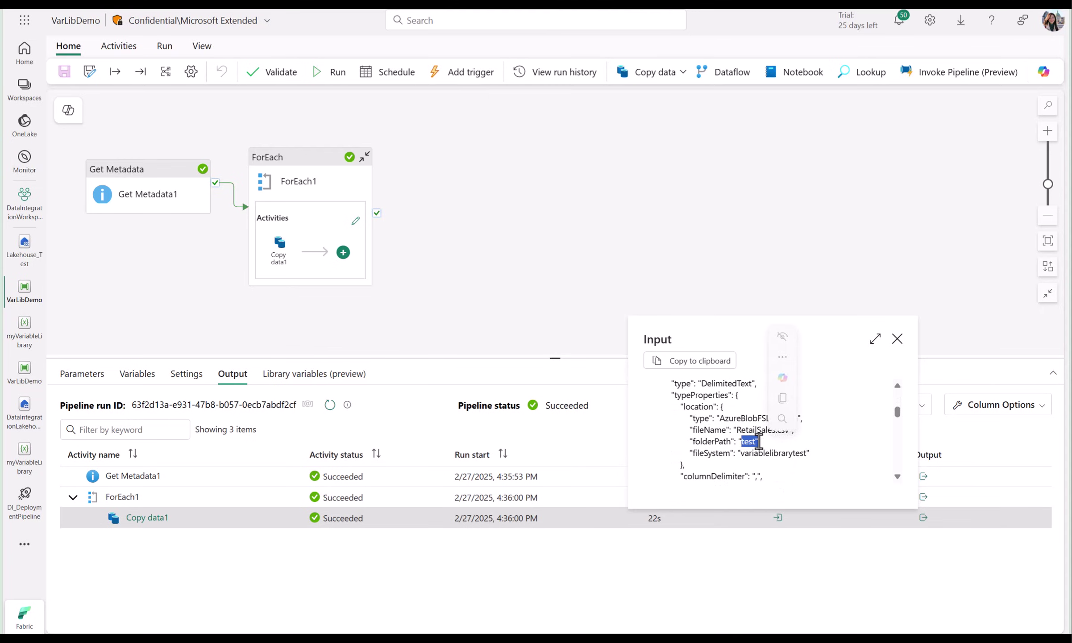
drag(737, 453, 809, 457)
Preview testTable in the Test workspace's Lakehouse_Test to confirm the 1000 copied sales rows.
click(414, 342)
click(24, 217)
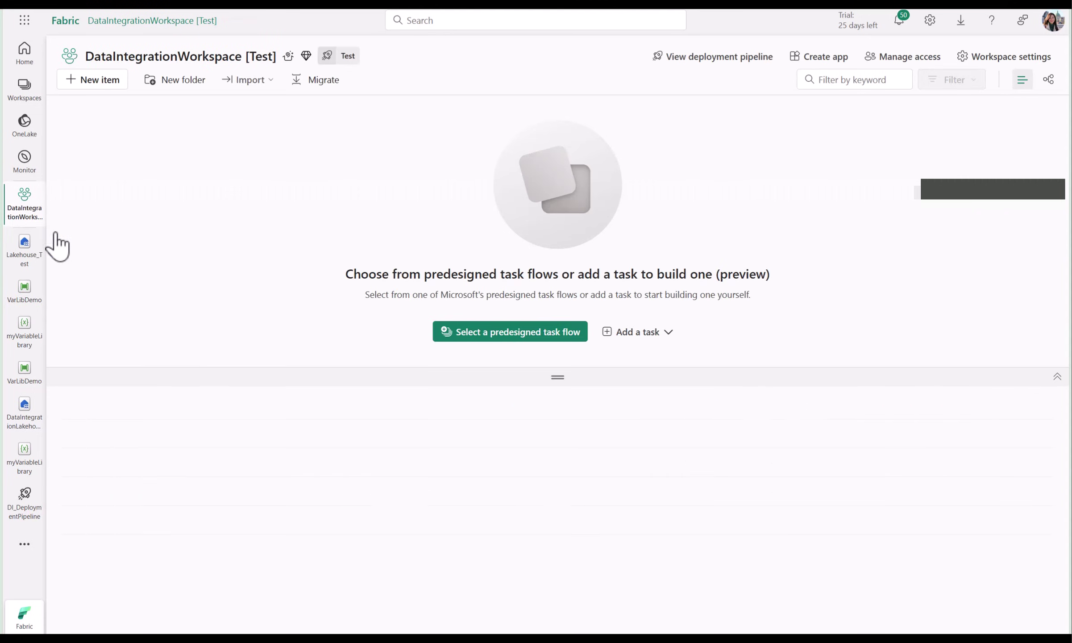
click(154, 434)
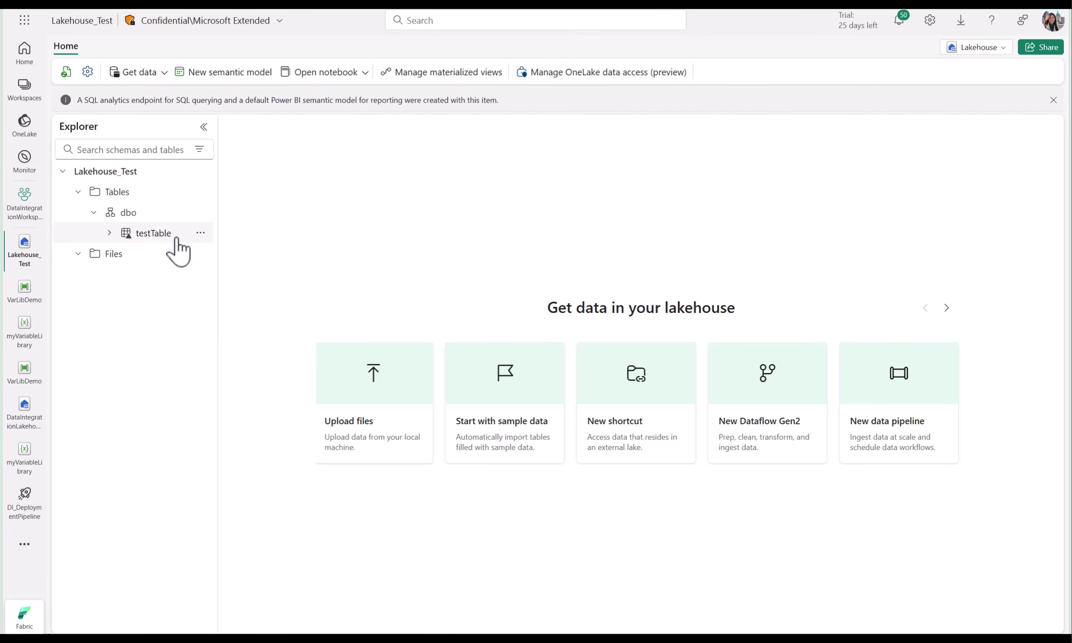
mouse_move(173, 246)
mouse_down()
mouse_move(136, 232)
mouse_move(183, 250)
mouse_up()
click(182, 236)
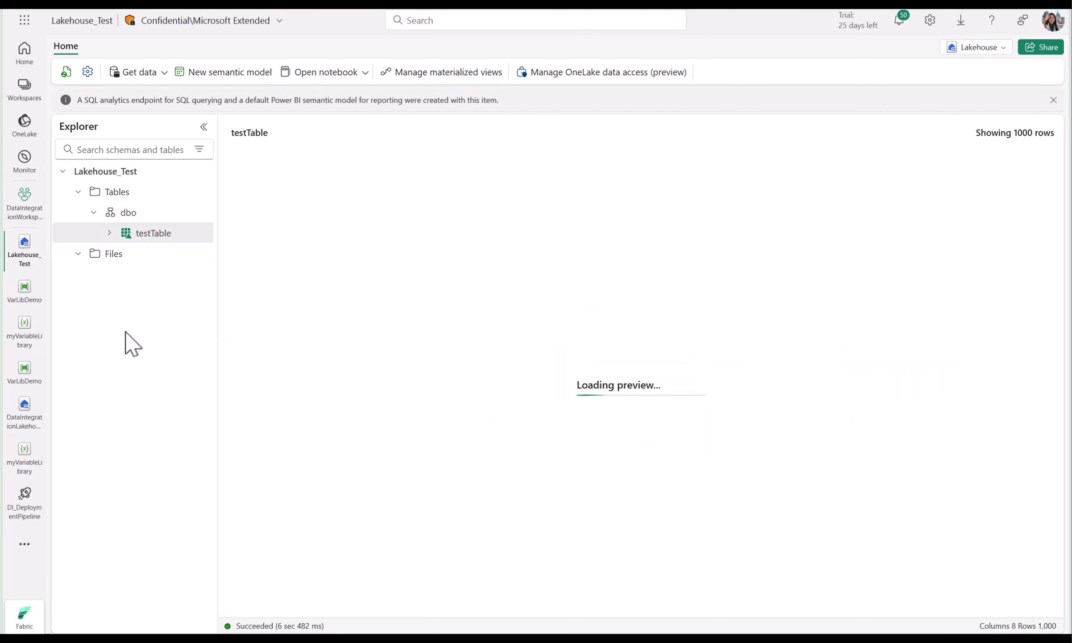
click(21, 299)
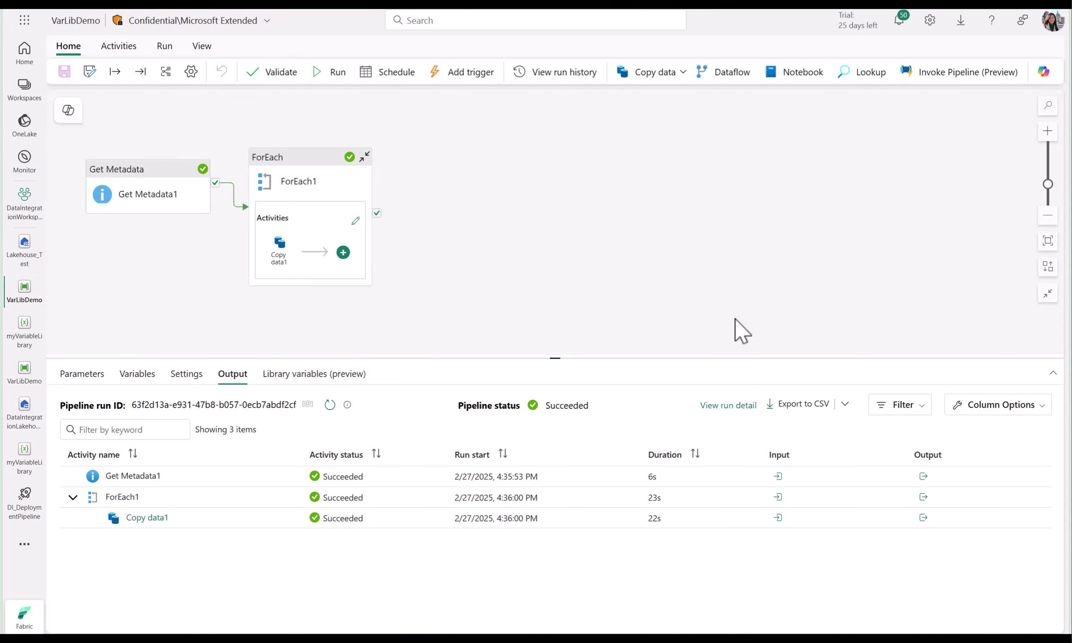